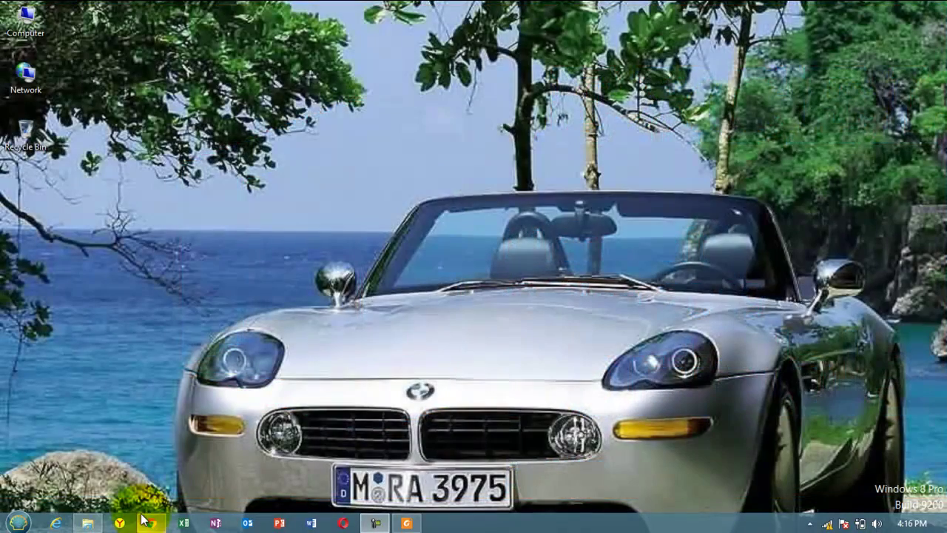
Step: Restore Chrome, close its LinkedIn tab, and minimise the browser to the desktop
click(144, 521)
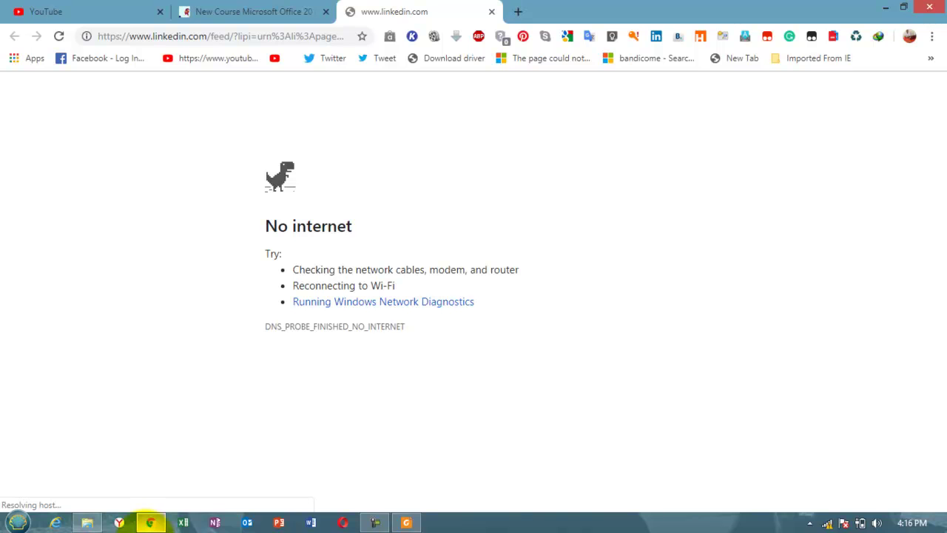
click(222, 11)
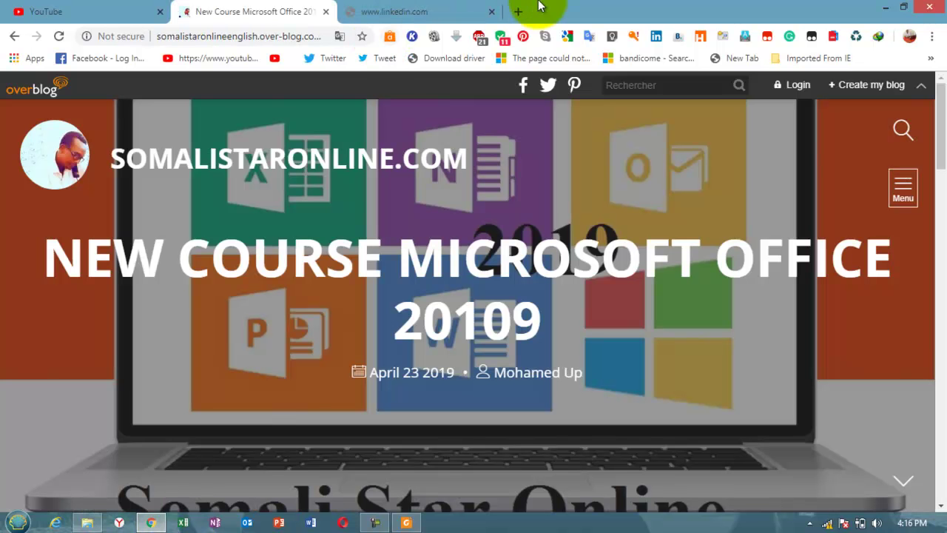
click(498, 17)
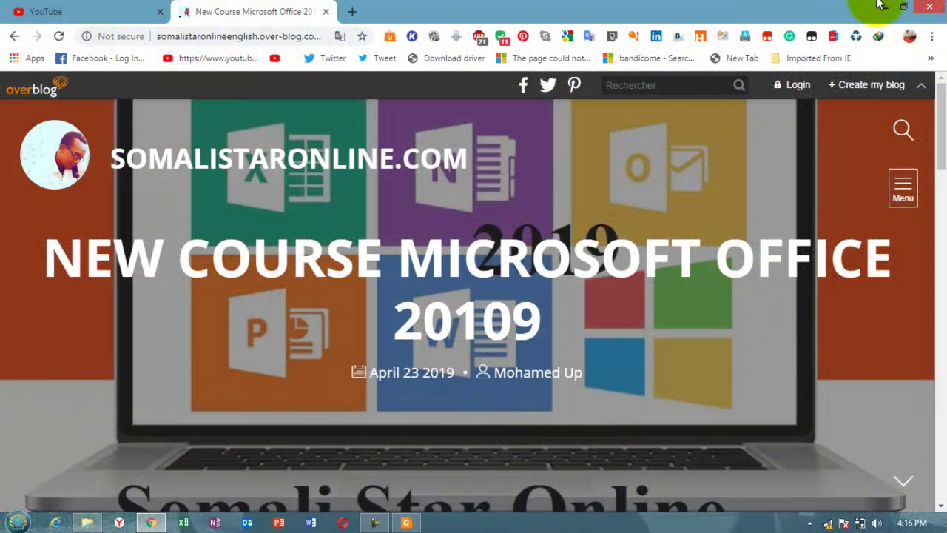
click(881, 6)
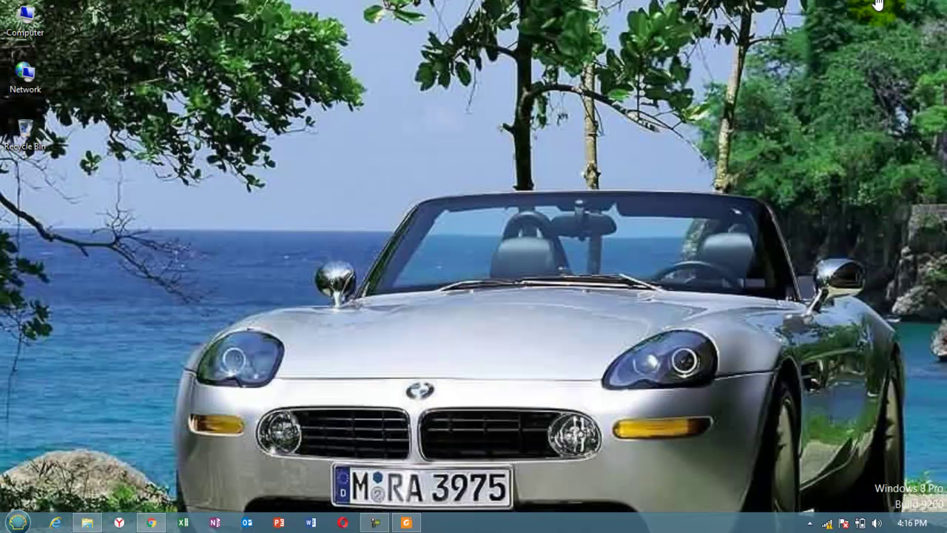
Step: Restore Foxit Reader from the taskbar, showing sso Excel Book.pdf at page 1
click(407, 523)
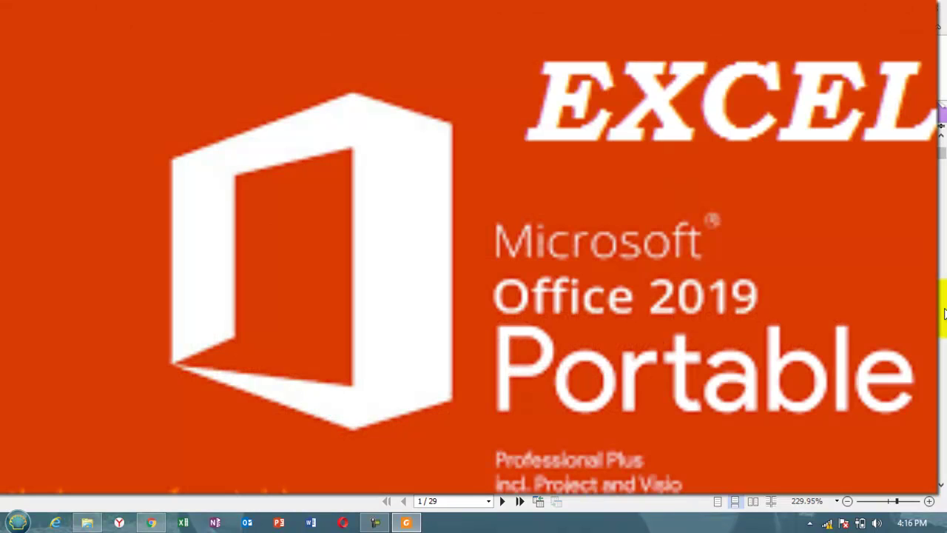
Step: Scroll sso Excel Book.pdf from the cover down to page 5 of 29
scroll(944, 314, down, 5)
scroll(944, 314, down, 4)
scroll(944, 314, down, 5)
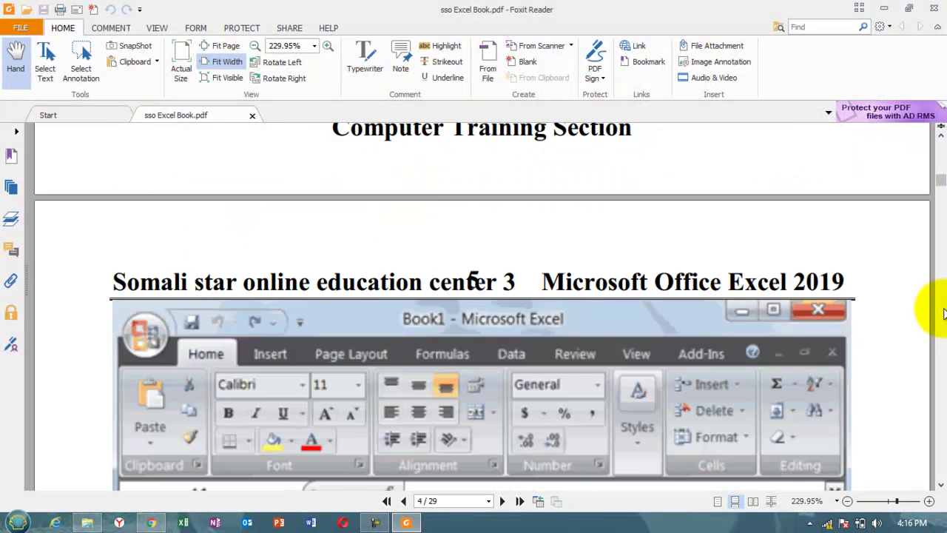
scroll(944, 314, down, 5)
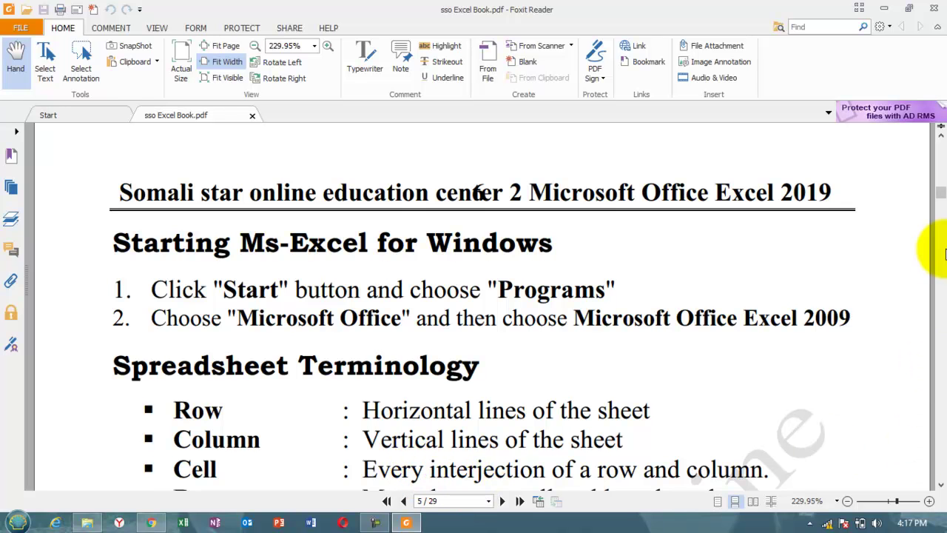
Step: Scroll page 5 down to the Work area list and the Creating a New Book section
click(939, 197)
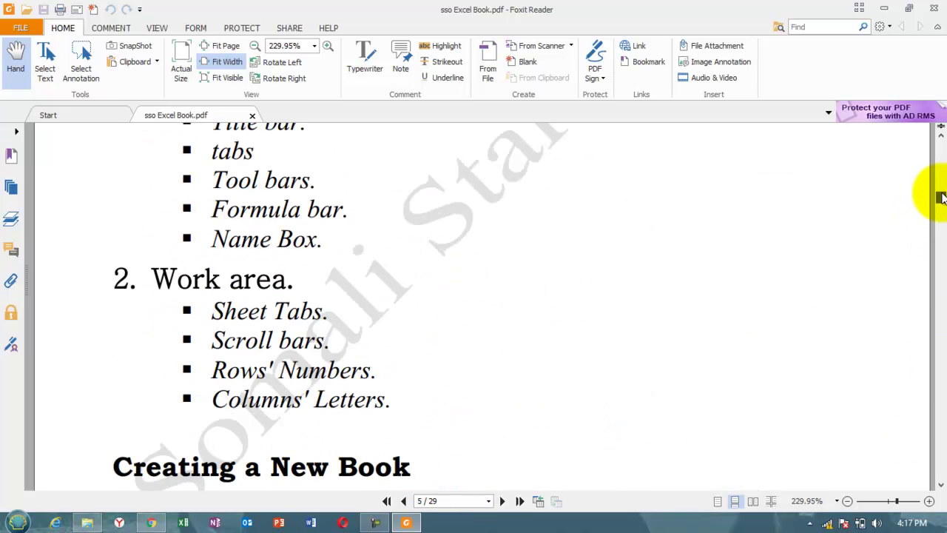
scroll(940, 196, up, 5)
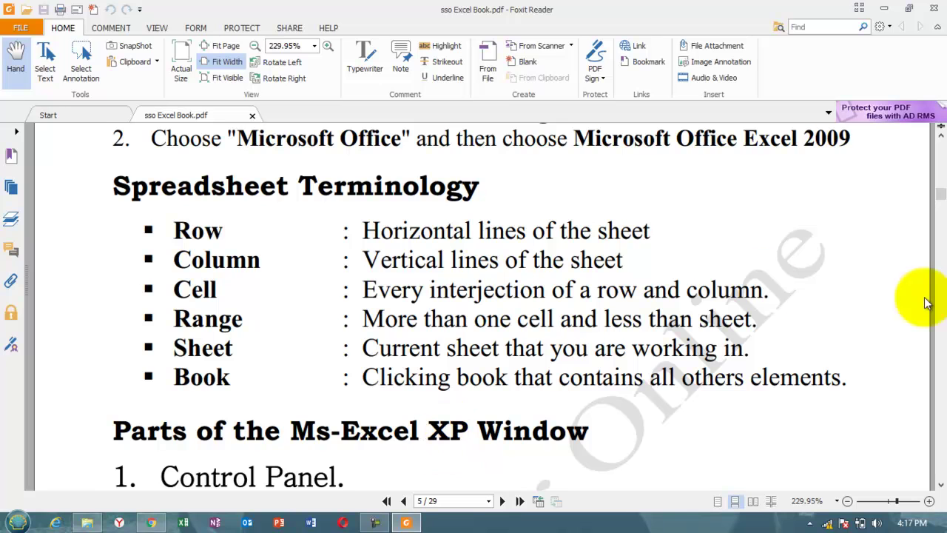
drag(940, 193, 940, 194)
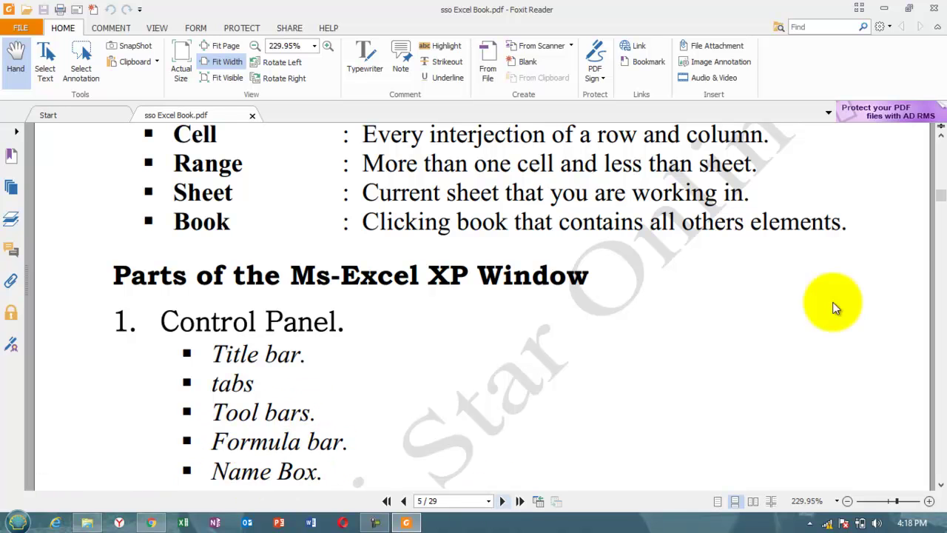
drag(936, 194, 936, 200)
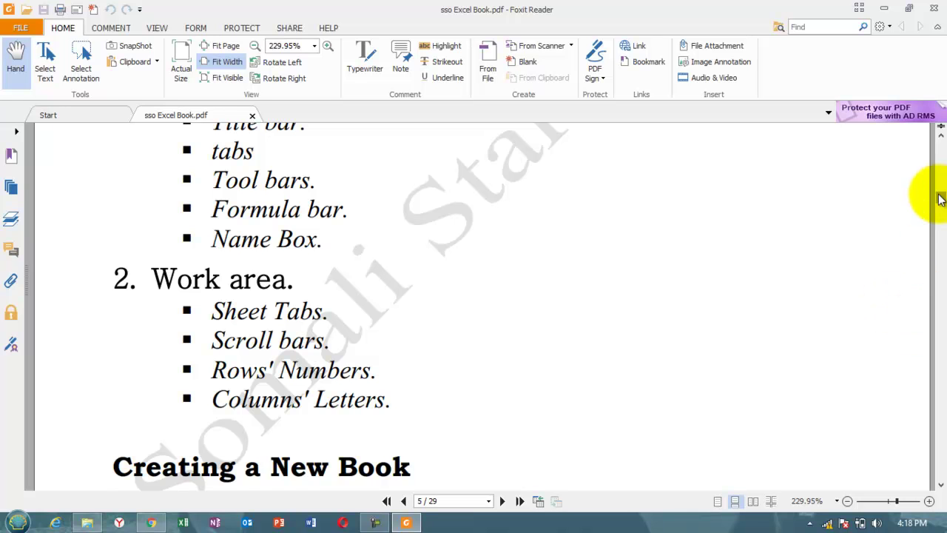
scroll(939, 199, down, 3)
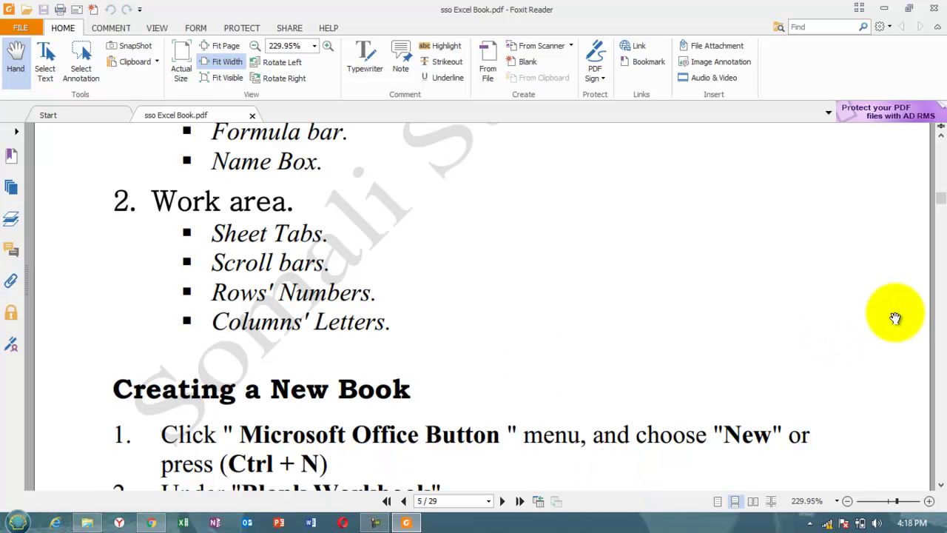
Step: Read all three Creating a New Book steps, then jump toward page 6
scroll(934, 311, down, 3)
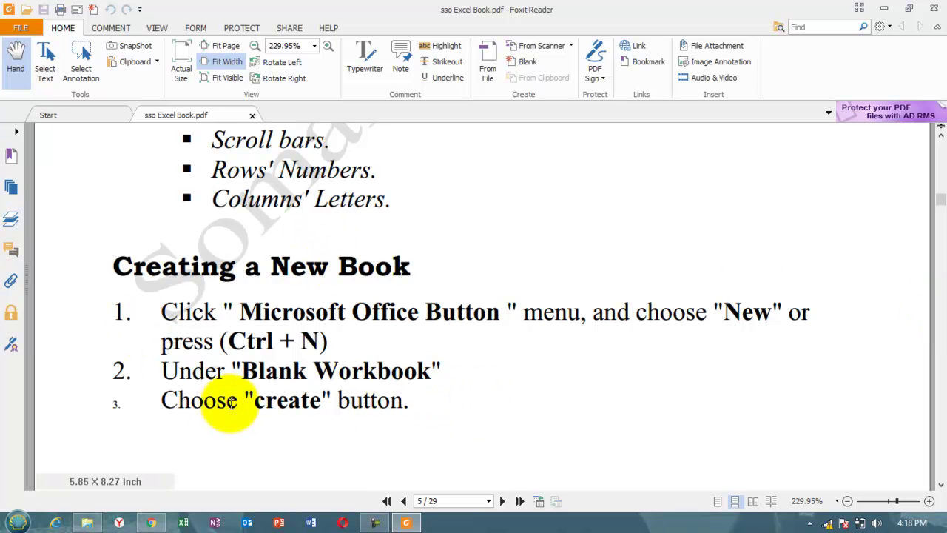
click(941, 429)
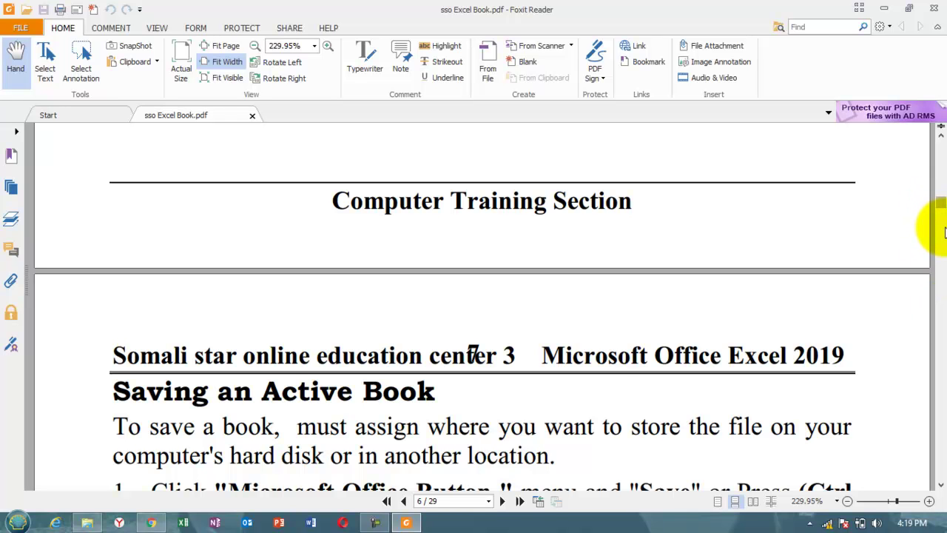
Step: Show the four Saving an Active Book steps on page 6, then open the Start menu
scroll(944, 233, down, 4)
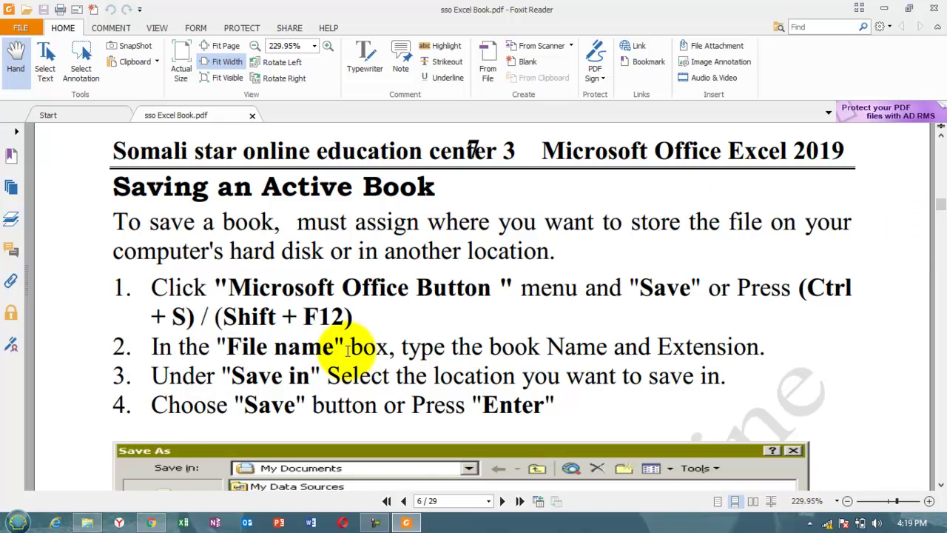
click(21, 521)
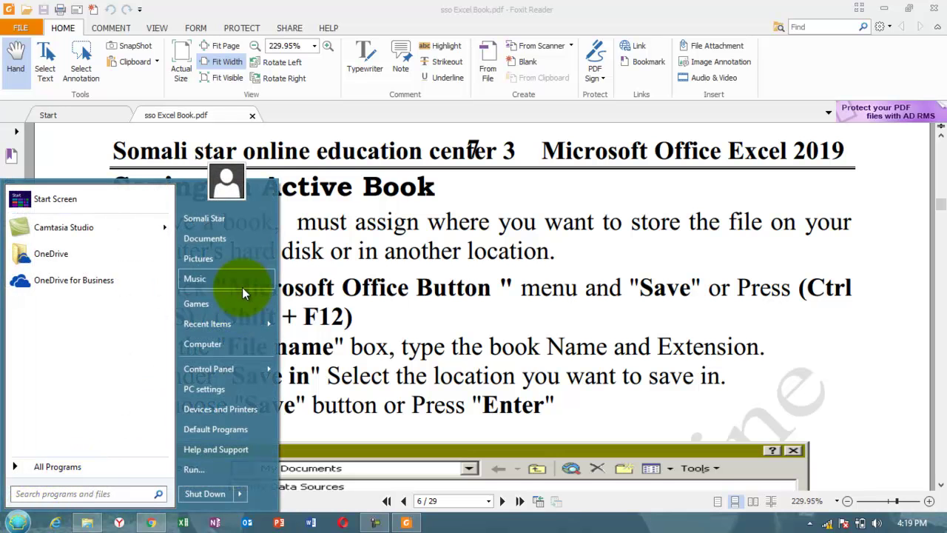
Step: Open the Pictures library from the Start menu and scroll through its 65 items
click(242, 258)
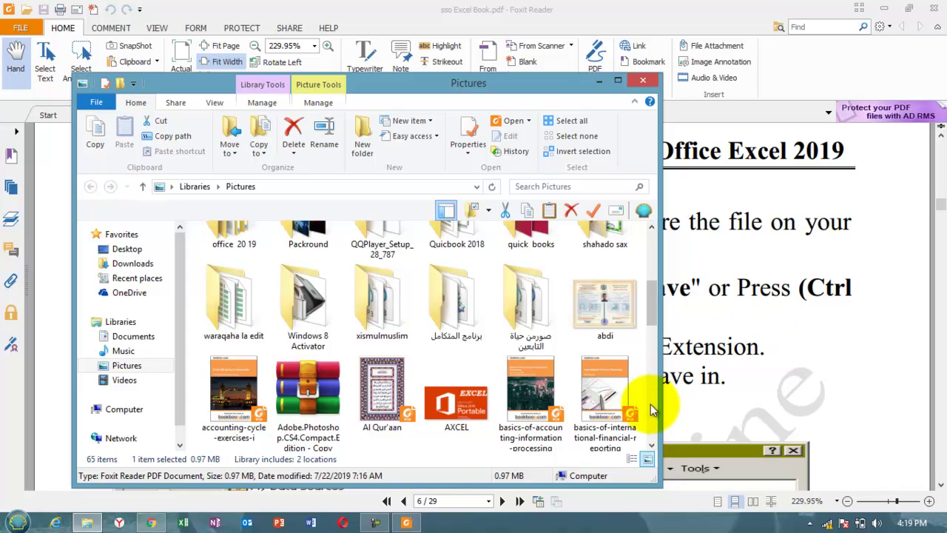
scroll(650, 404, down, 5)
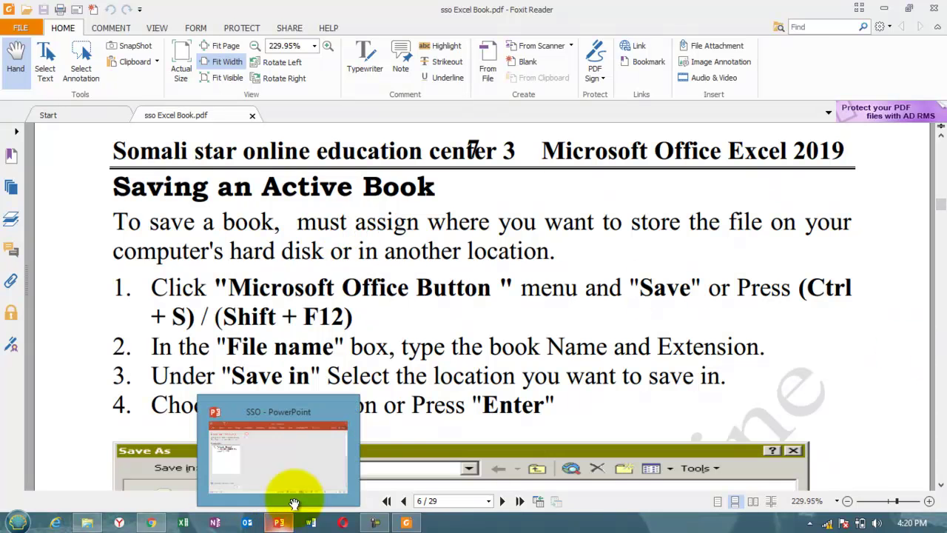
Step: Scroll page 6 to Saving a Book with a Password, then minimise Foxit Reader
scroll(939, 329, down, 5)
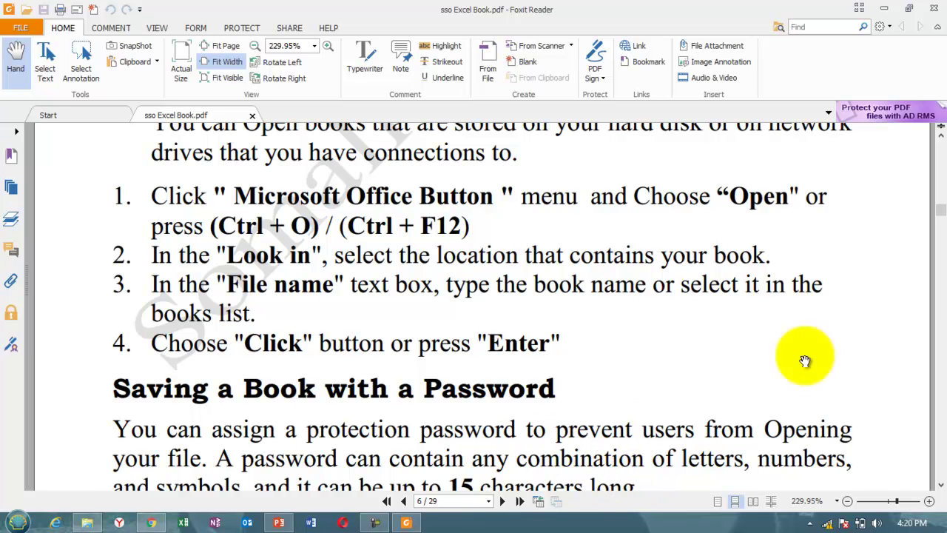
click(884, 8)
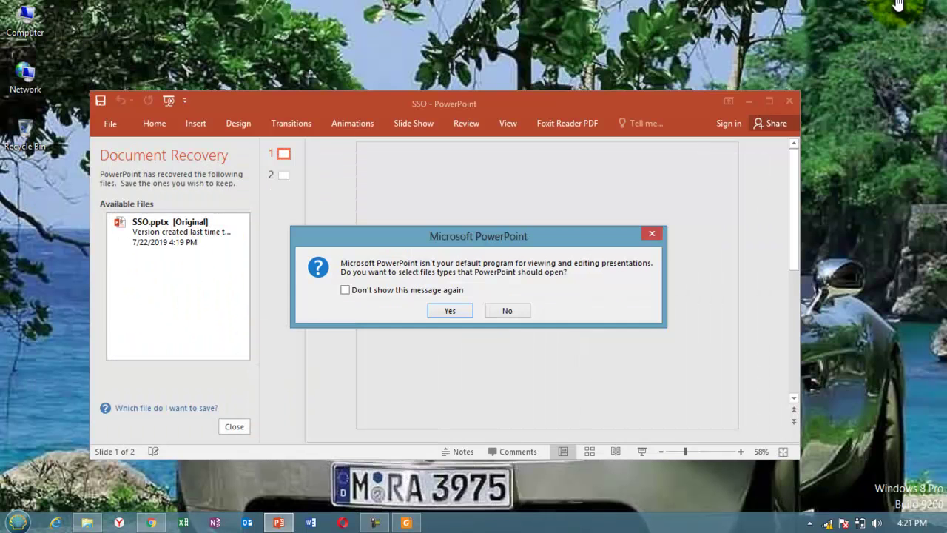
Step: Decline making PowerPoint the default program and bring slide 1's banner into view
click(518, 311)
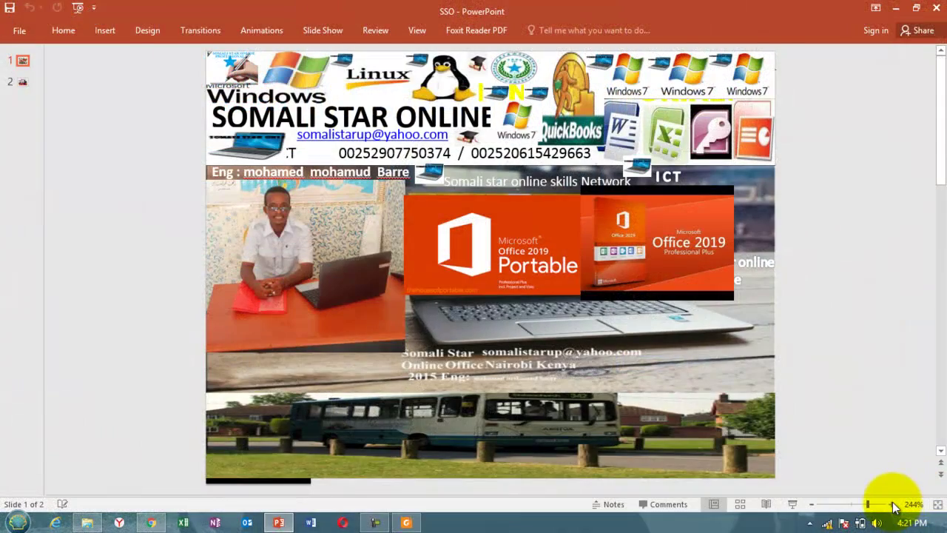
click(891, 503)
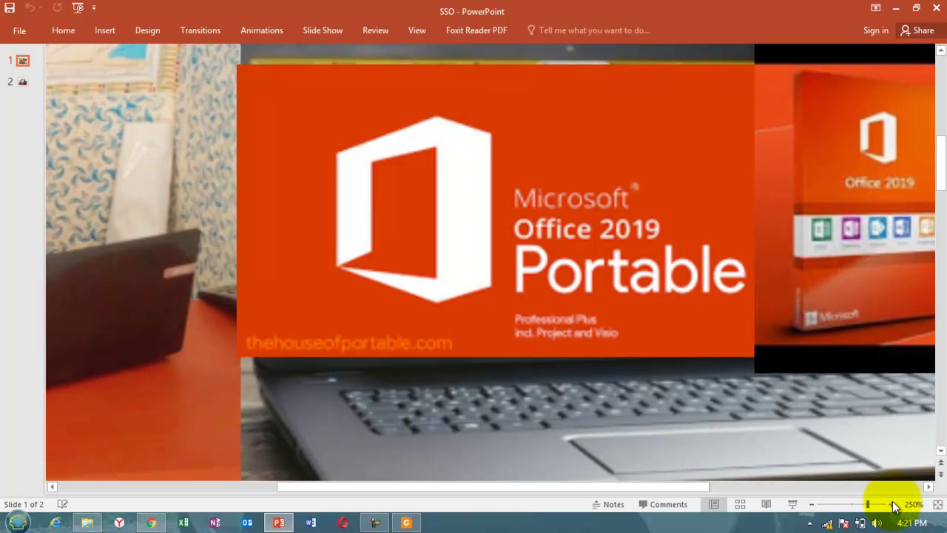
click(943, 90)
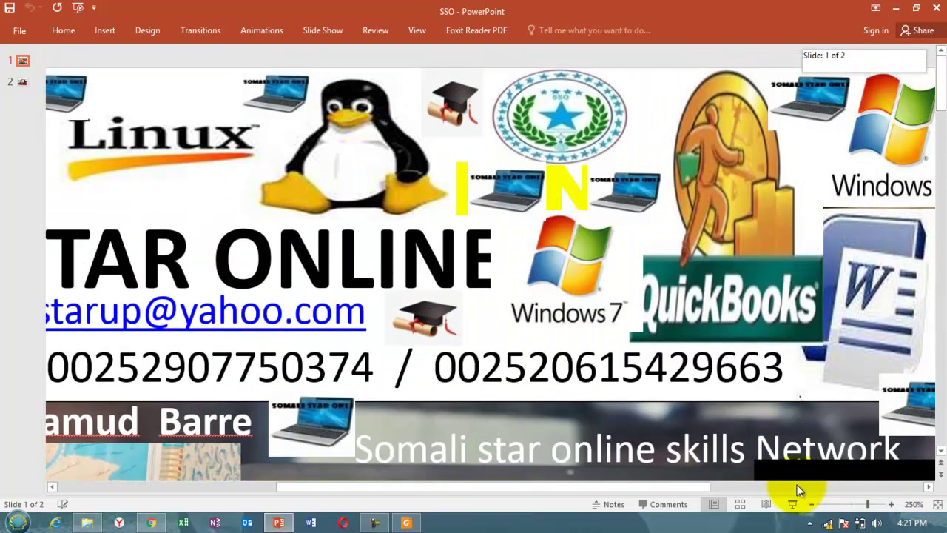
Step: Zoom out on slide 1 of the SSO presentation, then minimise PowerPoint
click(812, 504)
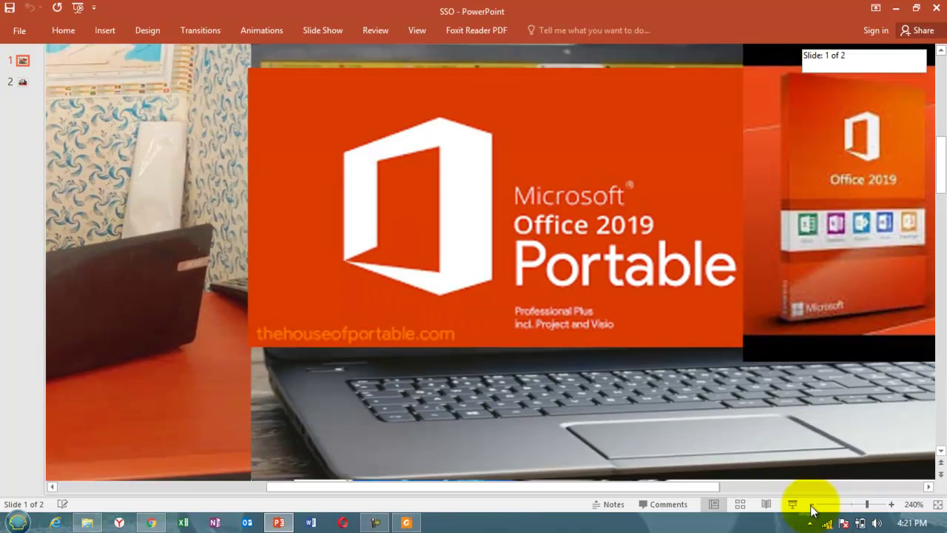
click(811, 505)
click(811, 505)
click(811, 504)
click(812, 504)
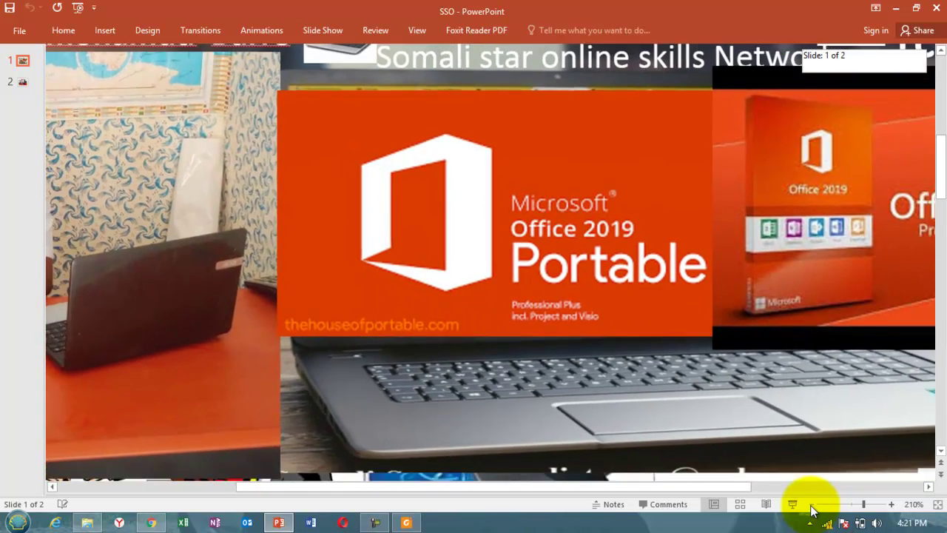
click(812, 504)
click(811, 504)
click(812, 505)
click(811, 504)
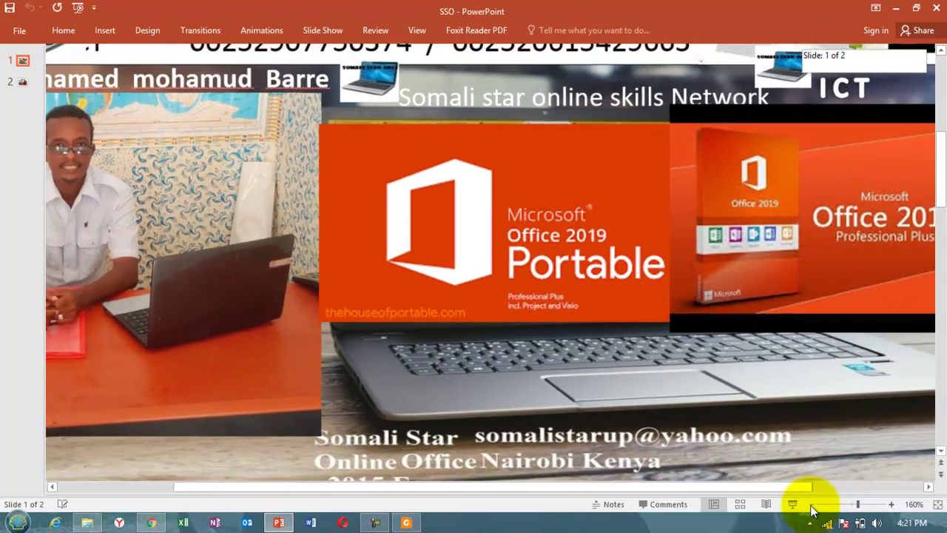
click(811, 504)
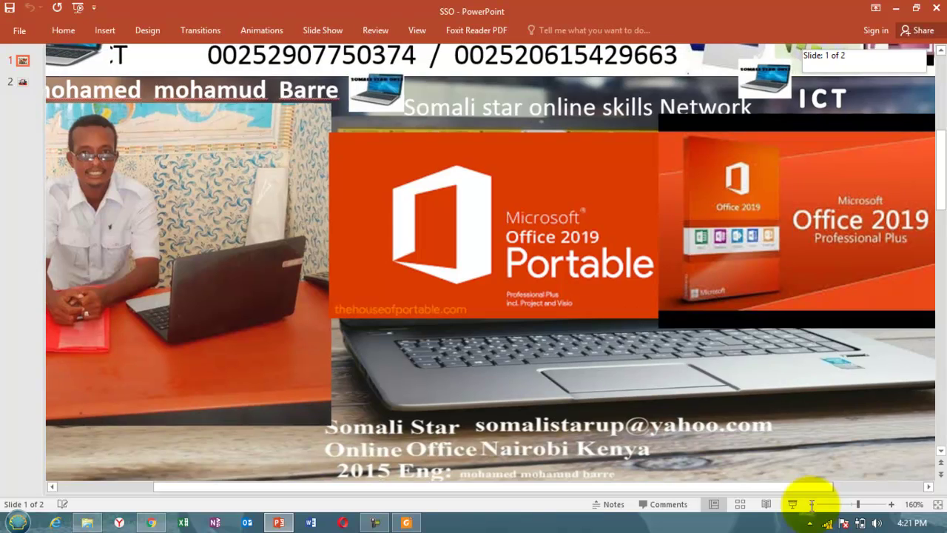
drag(939, 76, 940, 76)
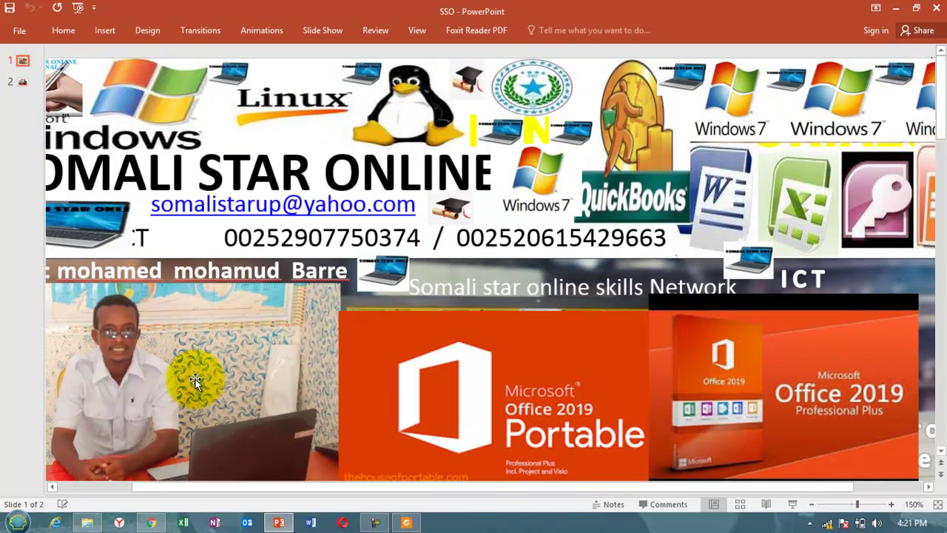
click(897, 7)
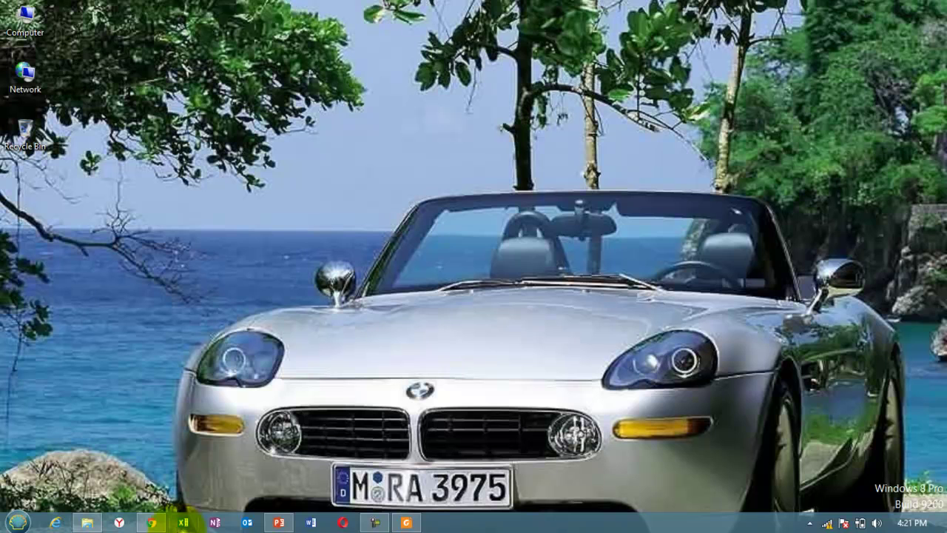
Step: Launch Excel 2019 from All Programs, create a blank Book1 workbook, and maximise it
click(22, 519)
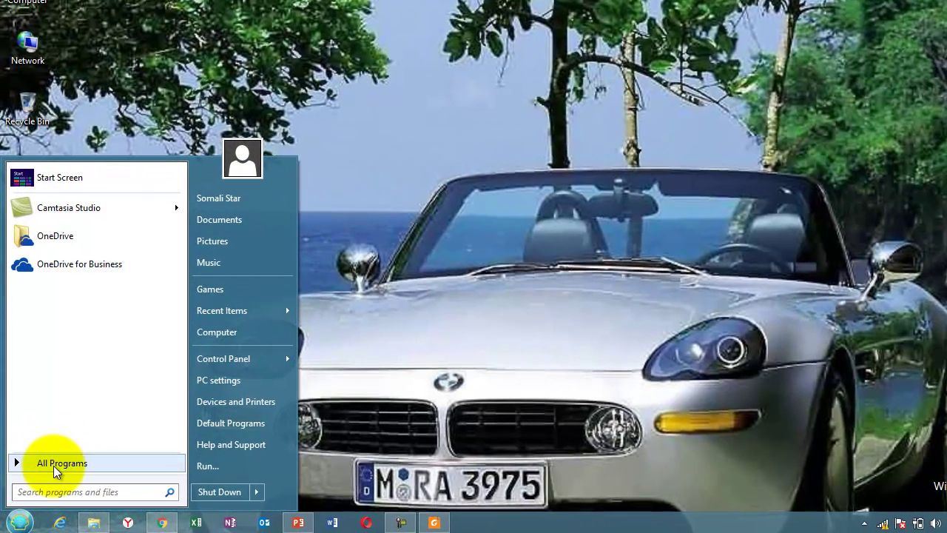
click(56, 463)
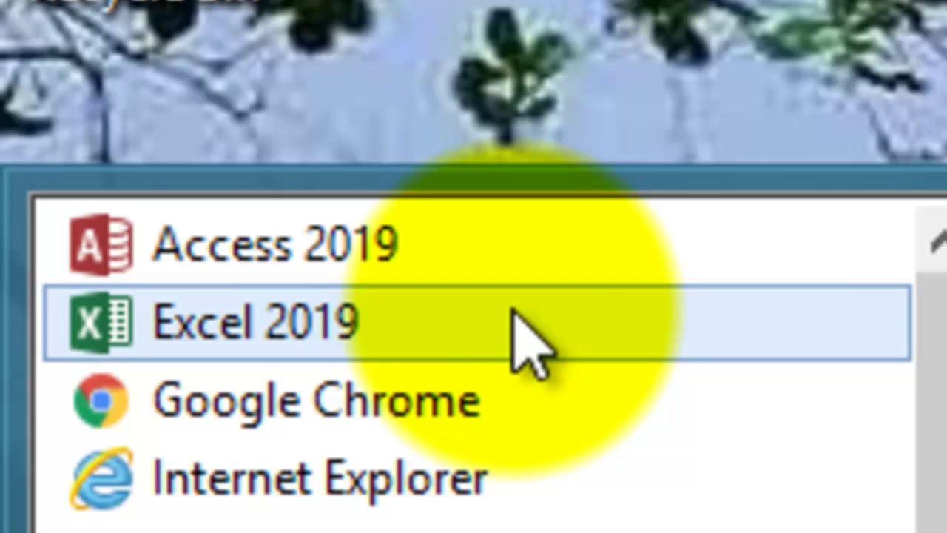
click(512, 310)
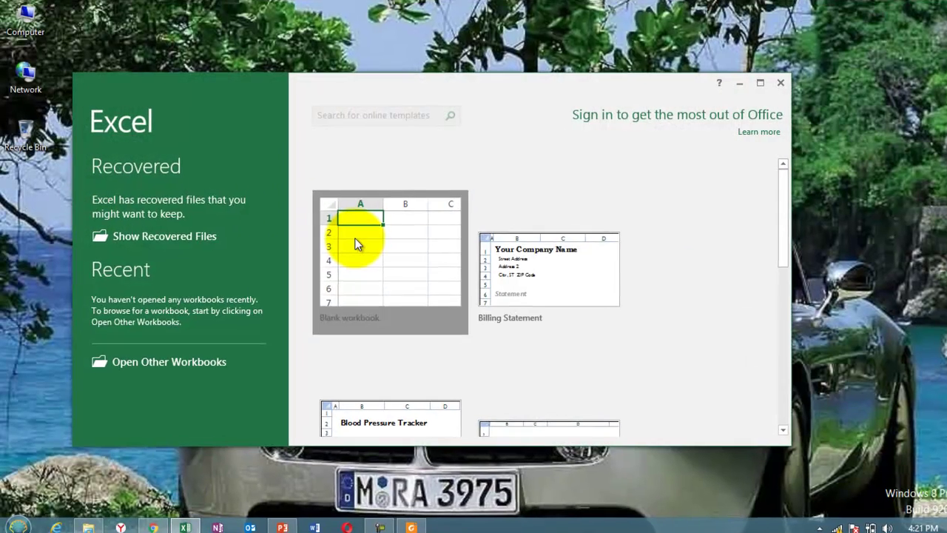
click(359, 243)
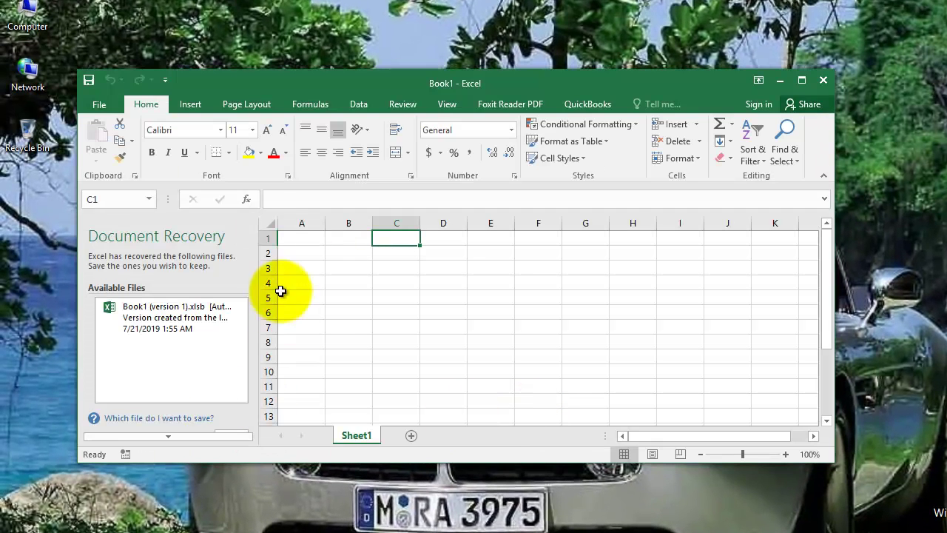
click(801, 79)
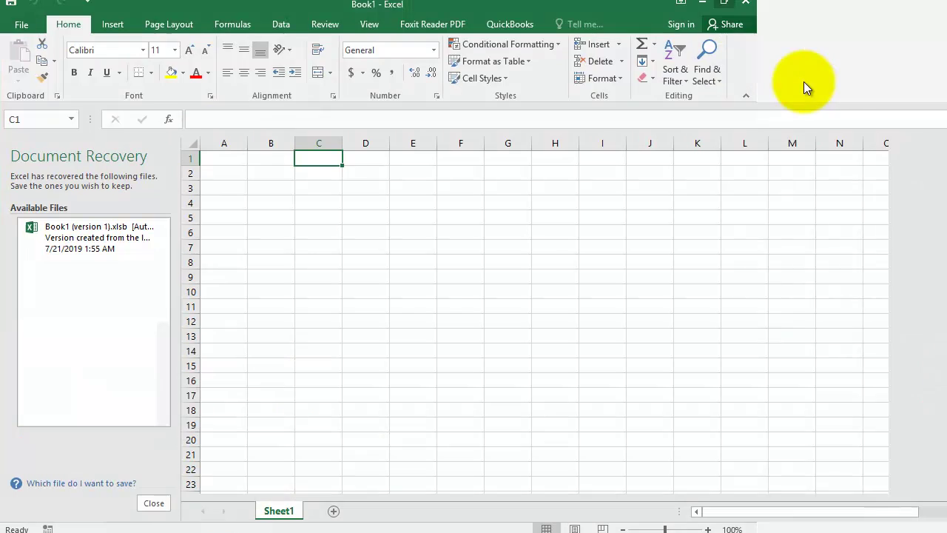
Step: Close the Document Recovery pane, choosing to view the recovered files later
click(153, 503)
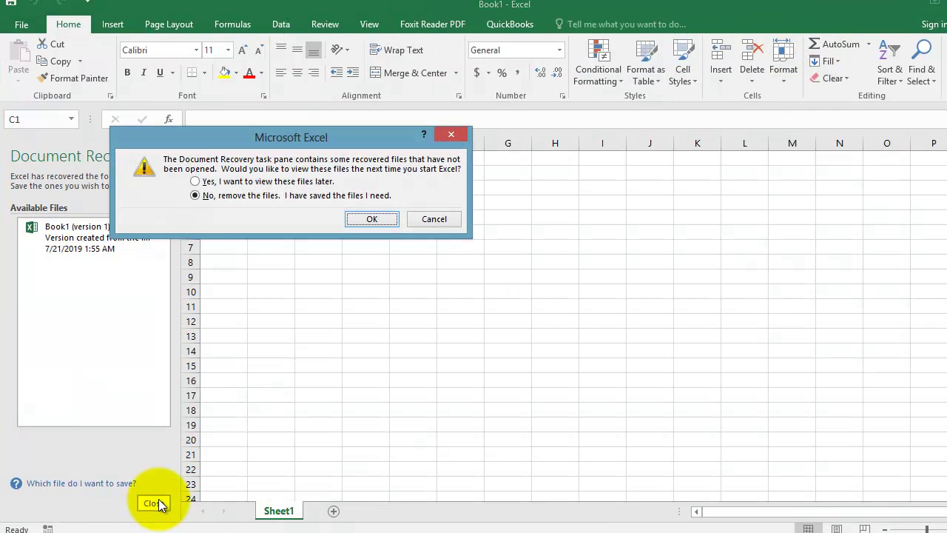
click(195, 181)
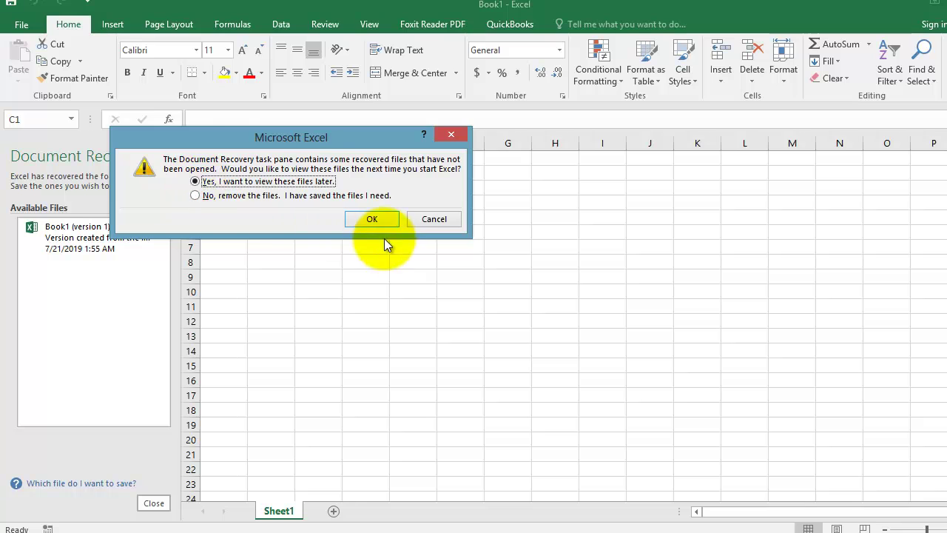
click(372, 219)
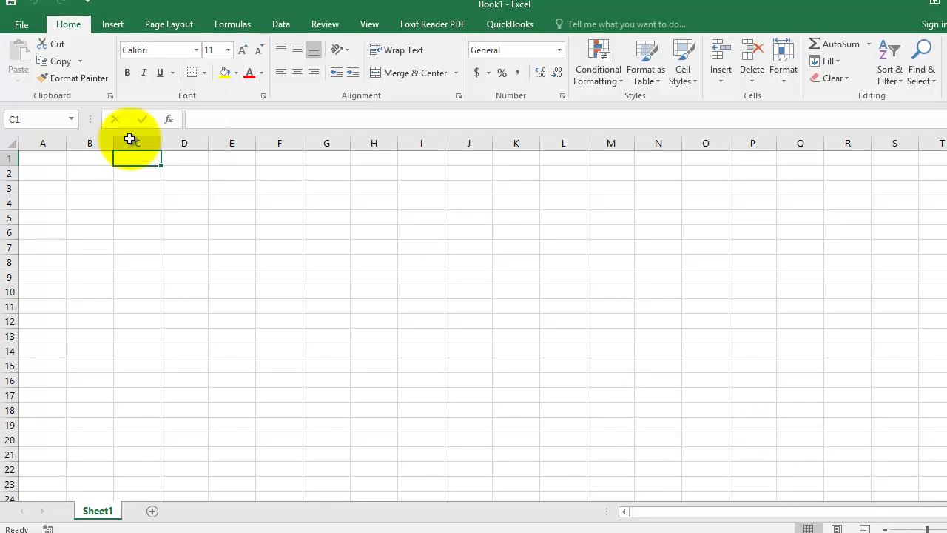
Step: Select cells A1, B1, C1, D1 and E1 in turn
click(43, 159)
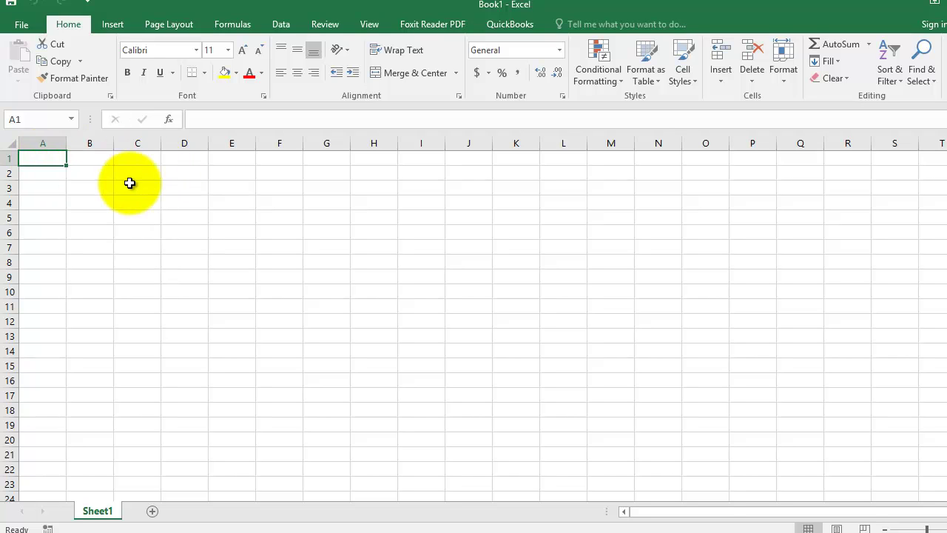
click(88, 160)
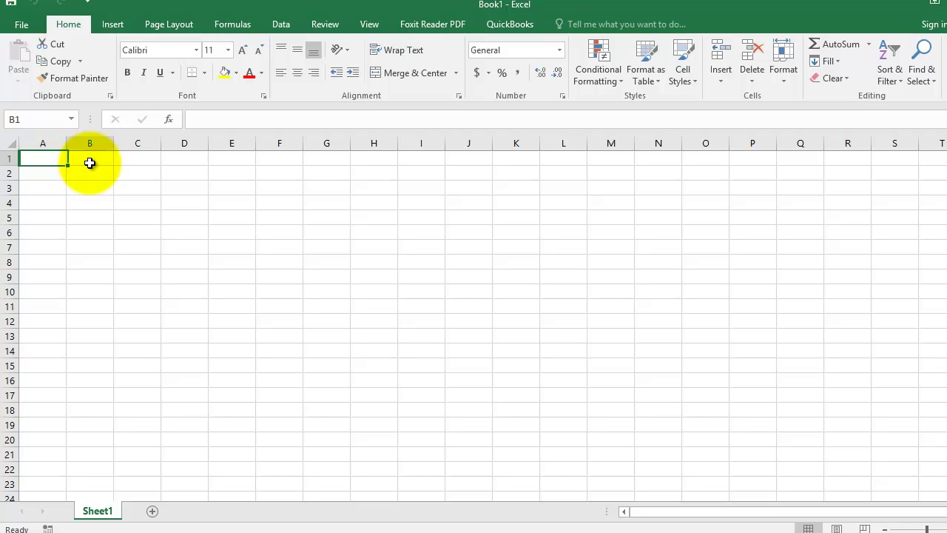
click(147, 164)
click(194, 158)
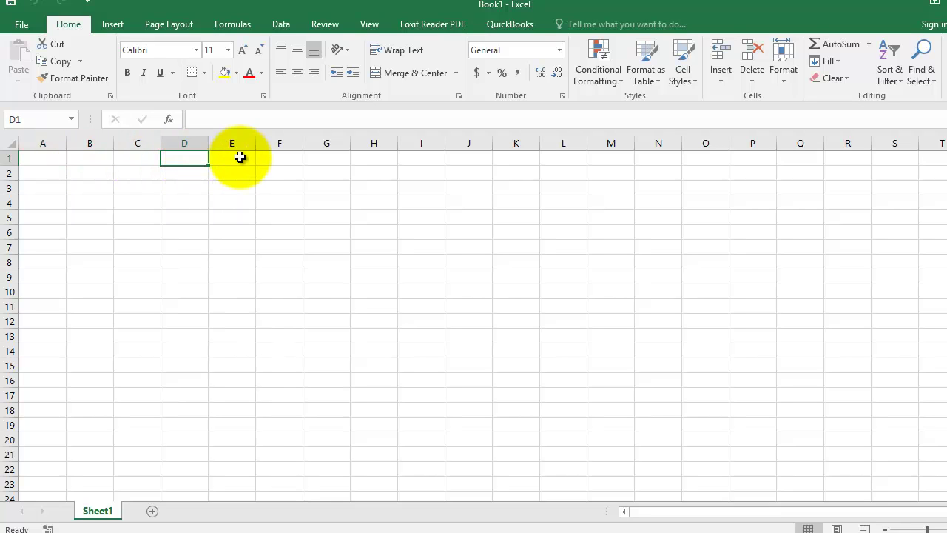
click(240, 156)
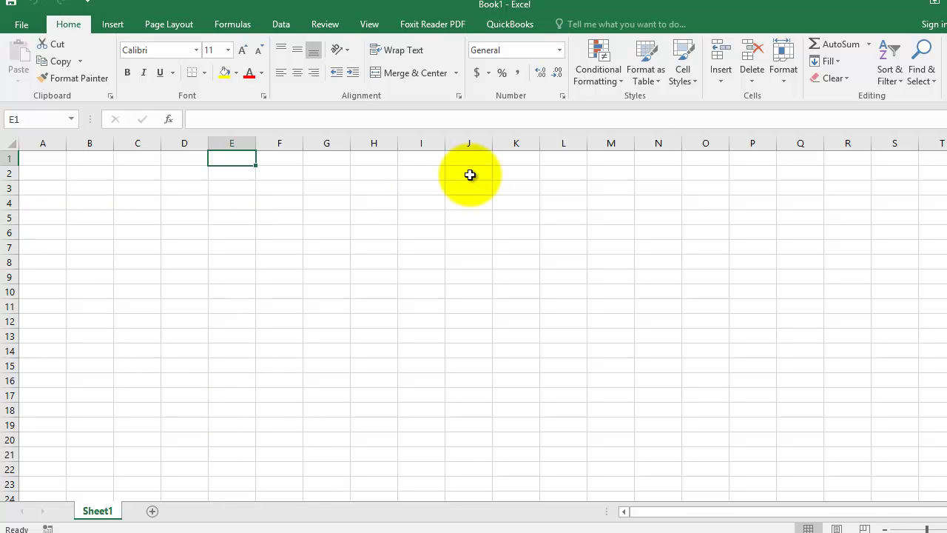
Step: Enter 6 in cell E5
key(Down)
key(Down)
key(Down)
key(Down)
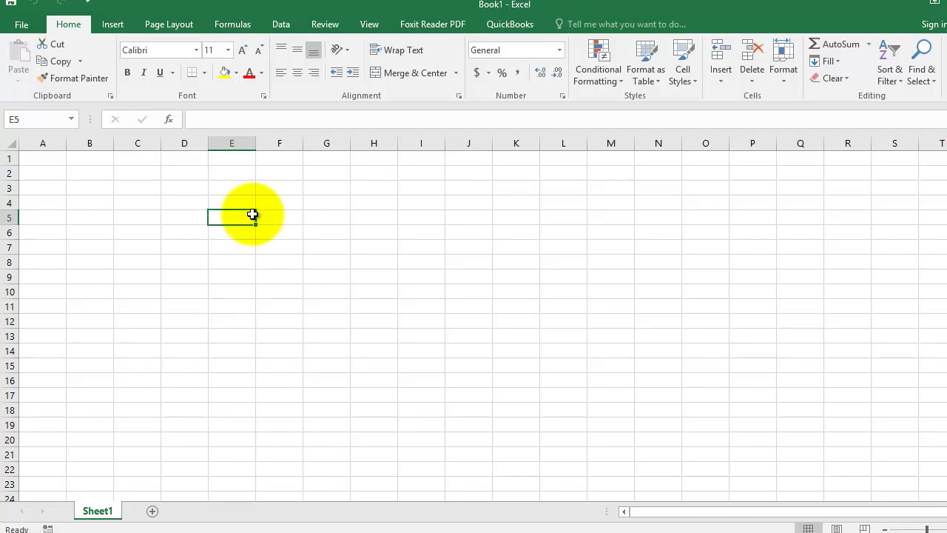
text(6)
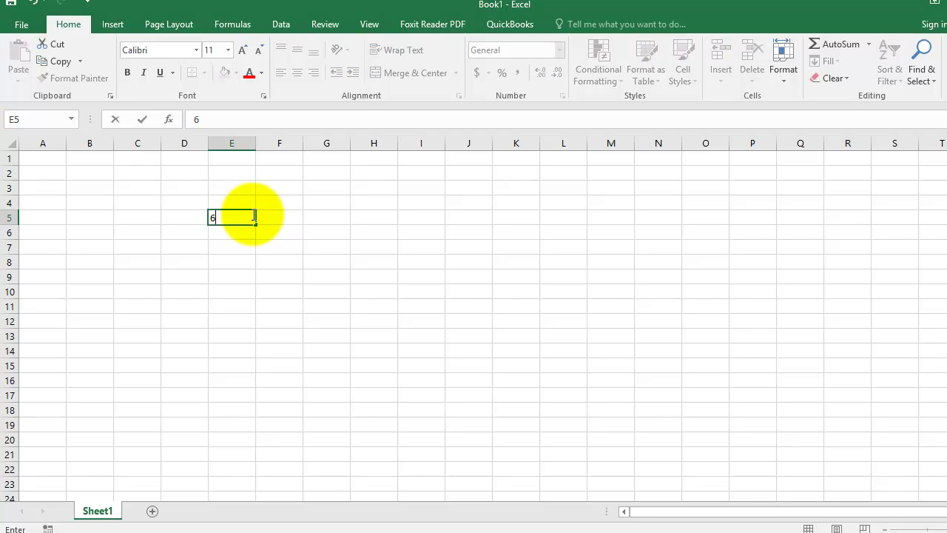
key(Return)
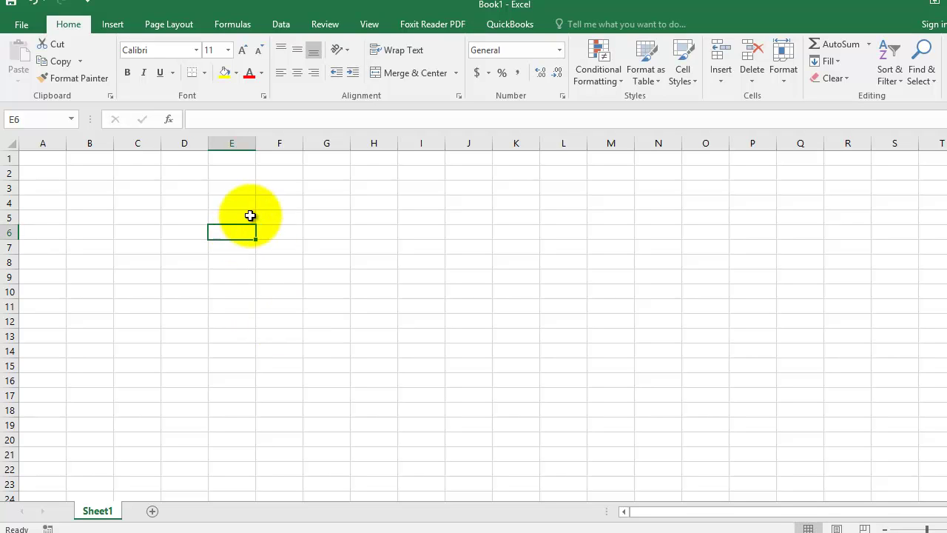
click(247, 216)
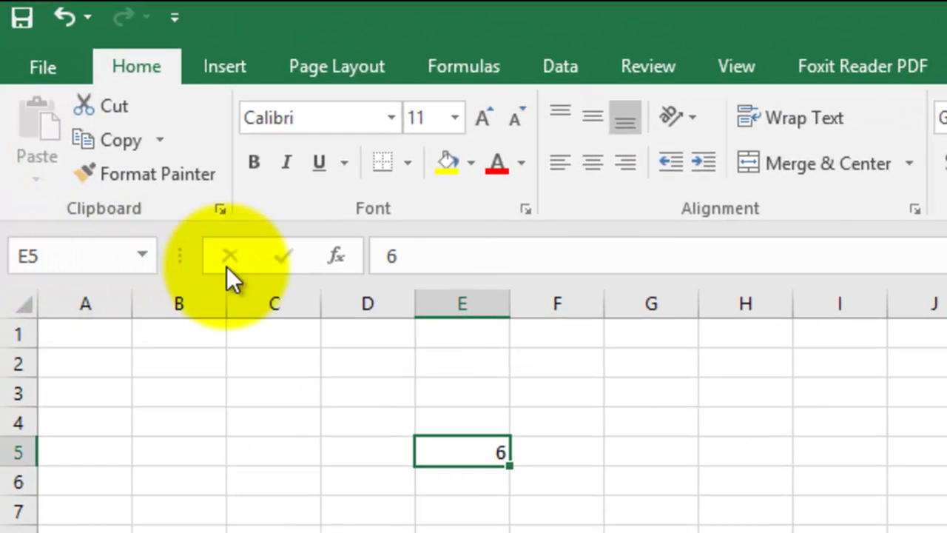
Step: Enter TRUE in F7 and FALSE in F8, then select both cells
click(557, 505)
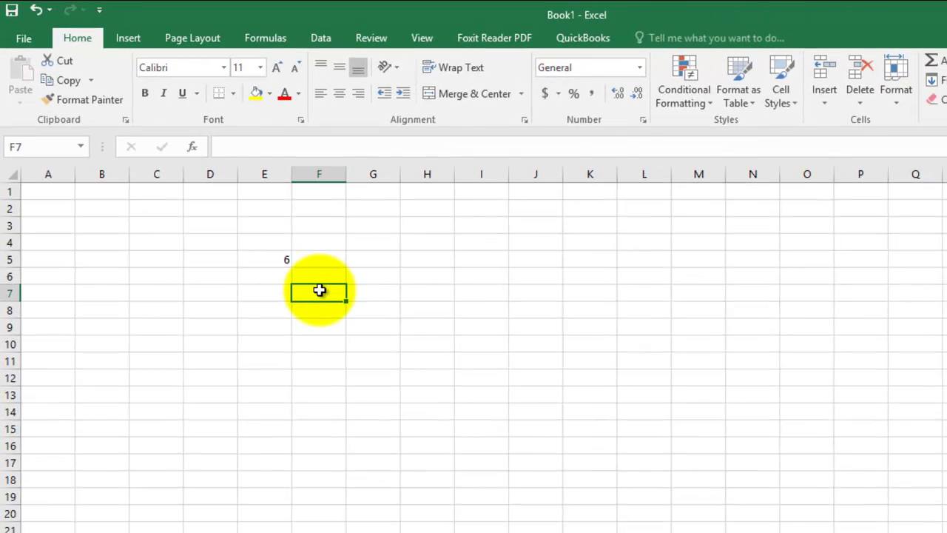
text(tr)
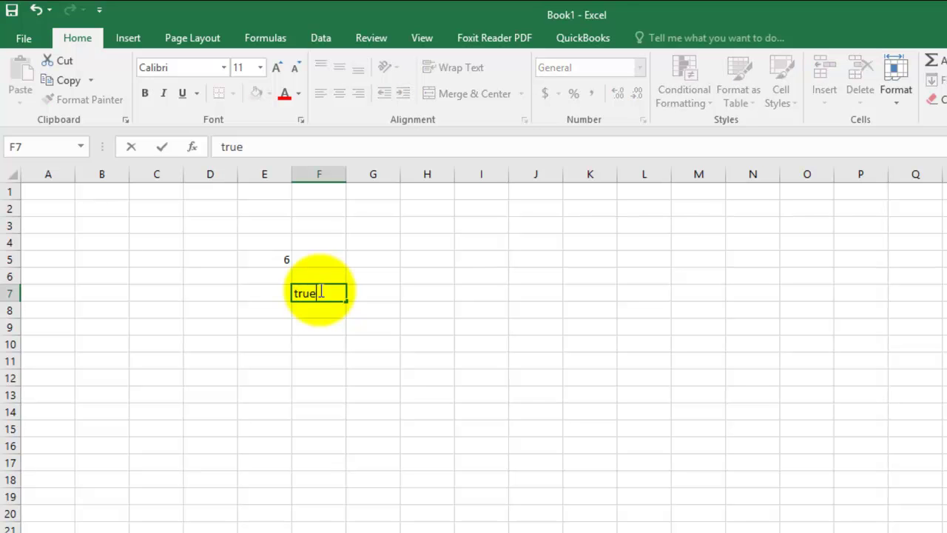
text(ue)
key(Return)
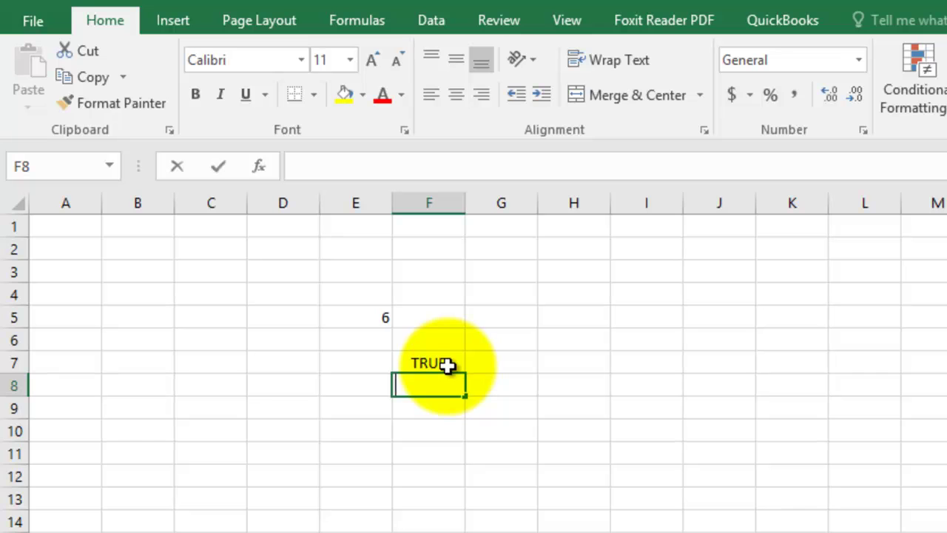
text(false)
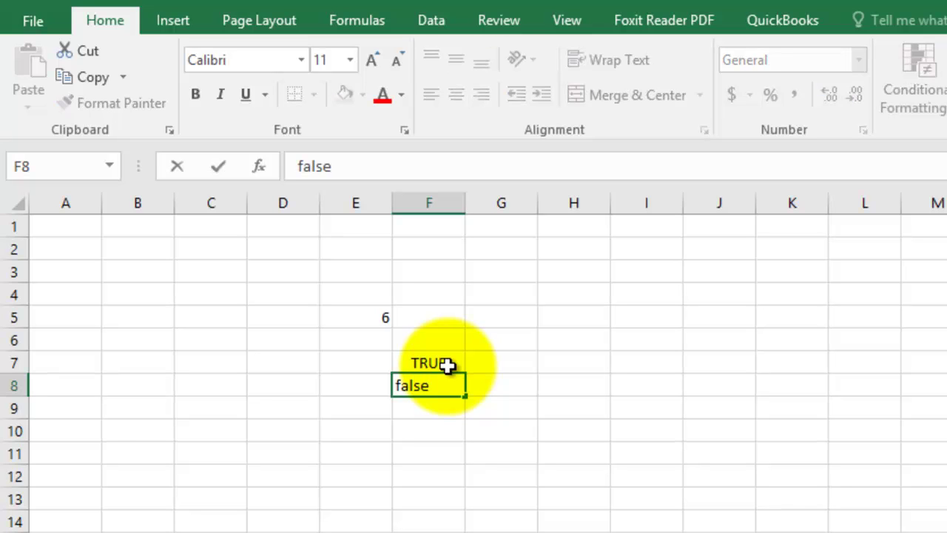
key(Return)
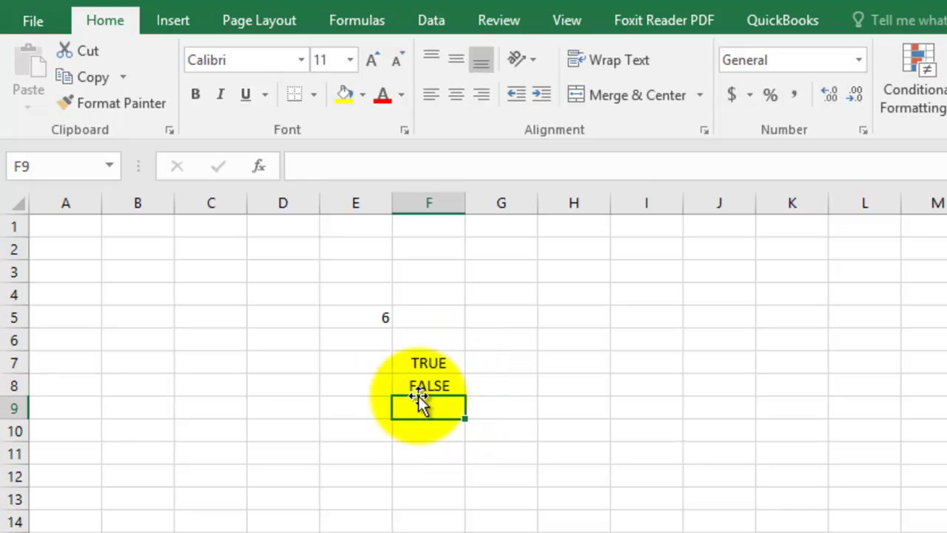
drag(413, 365, 437, 379)
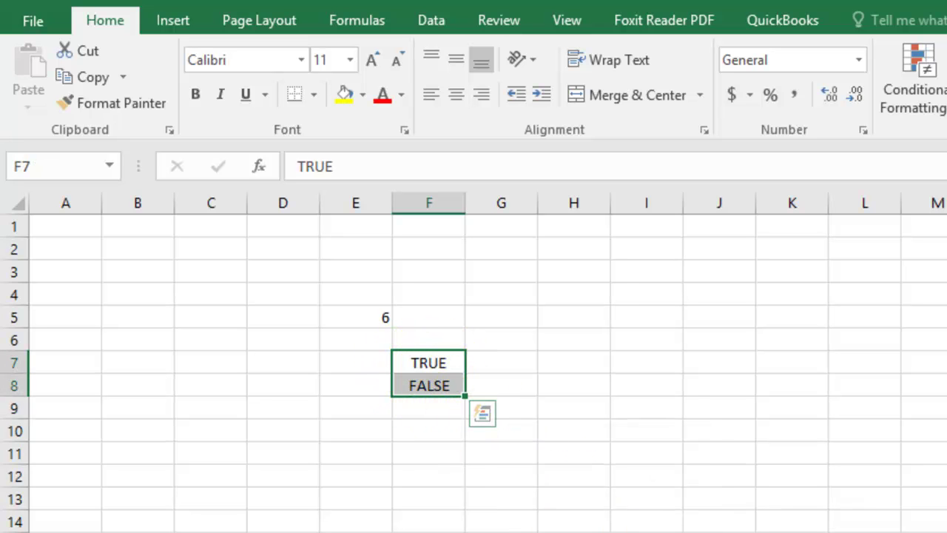
Step: Enter 7 in H8 and the word 'name' in H9
click(596, 391)
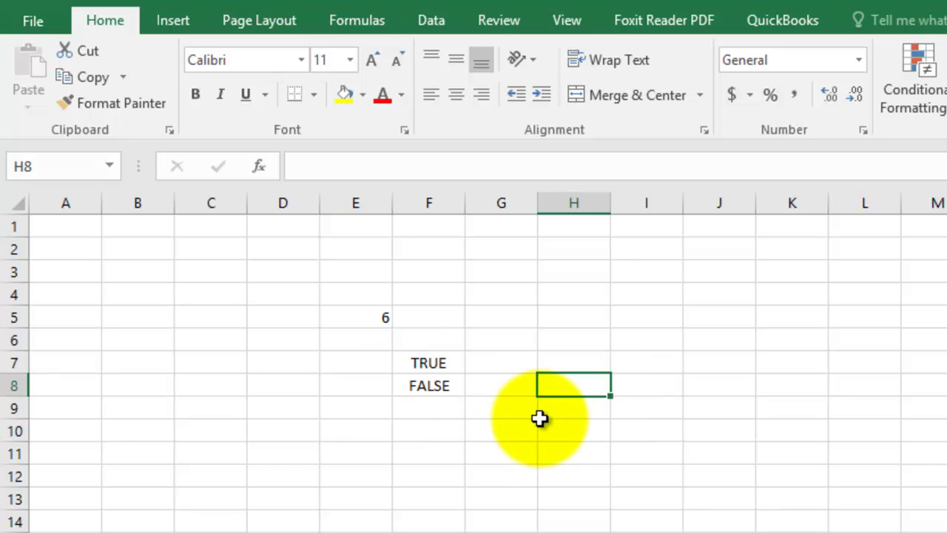
text(7)
key(Return)
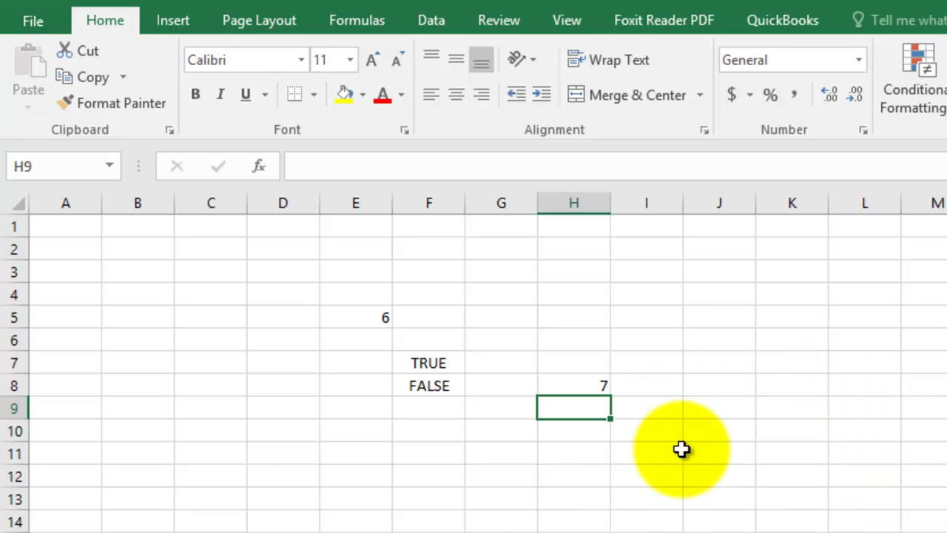
text(nam)
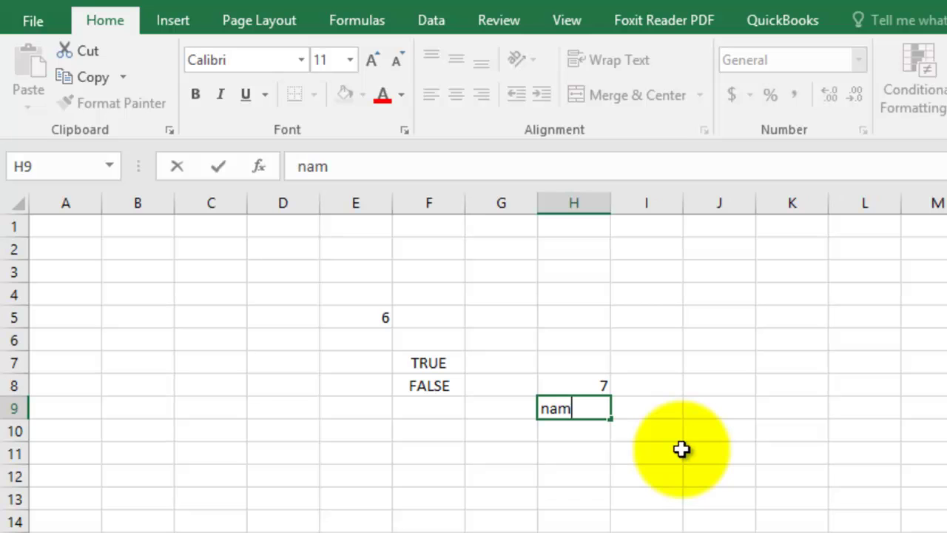
text(e)
key(Return)
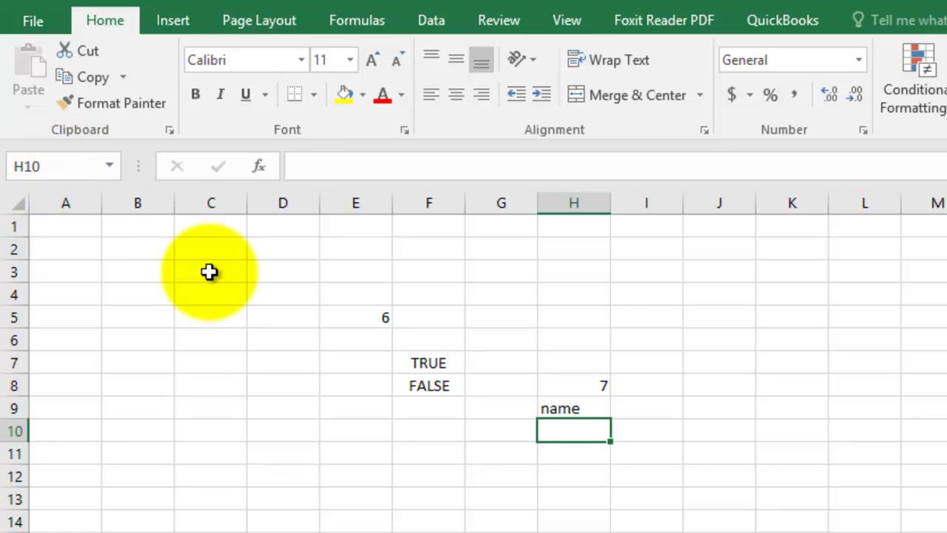
click(340, 171)
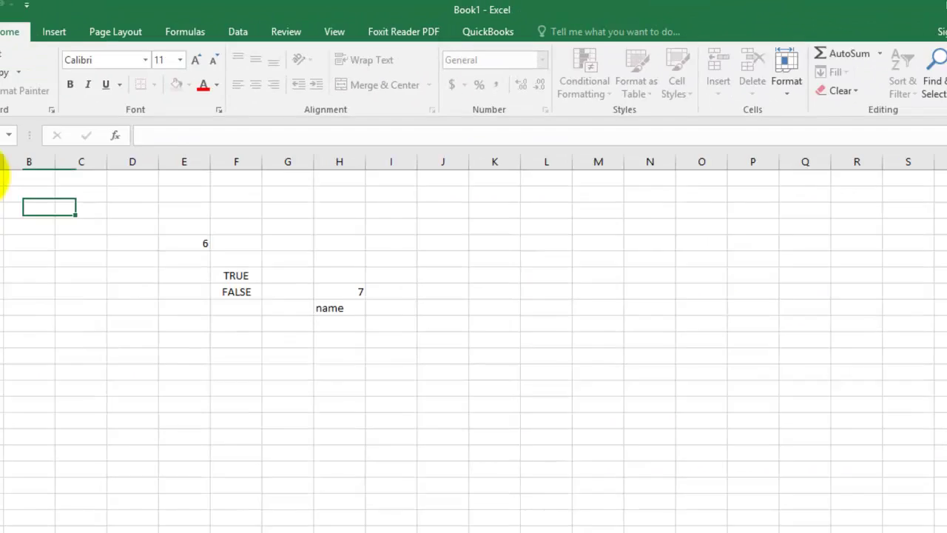
click(36, 152)
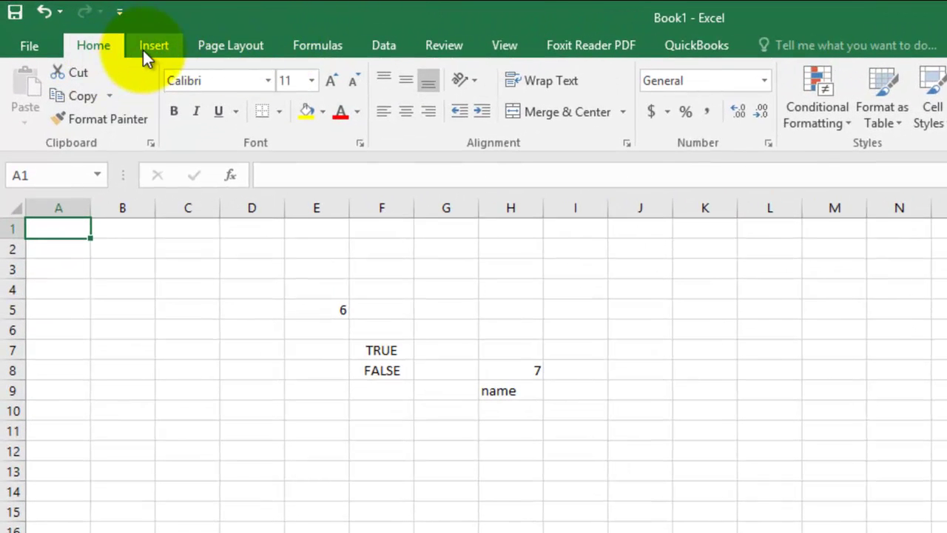
click(146, 50)
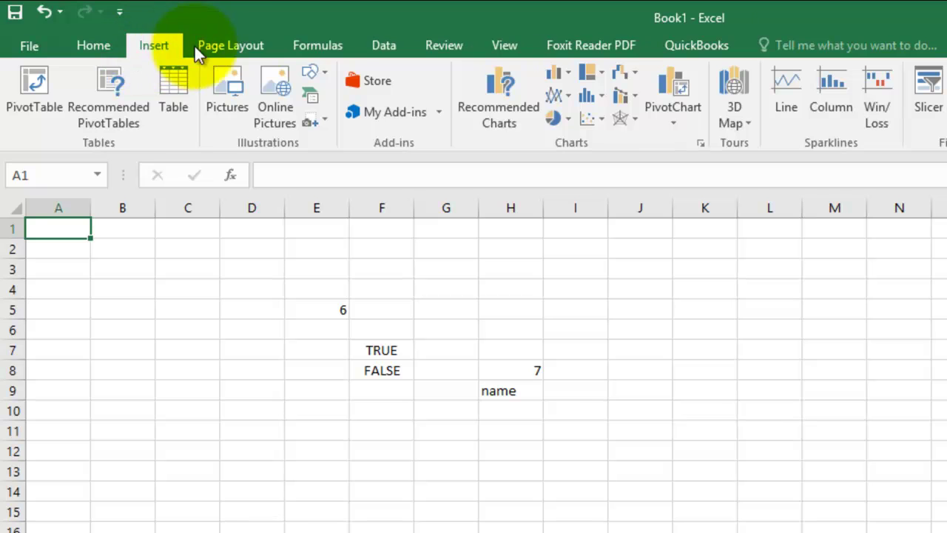
click(244, 46)
click(340, 46)
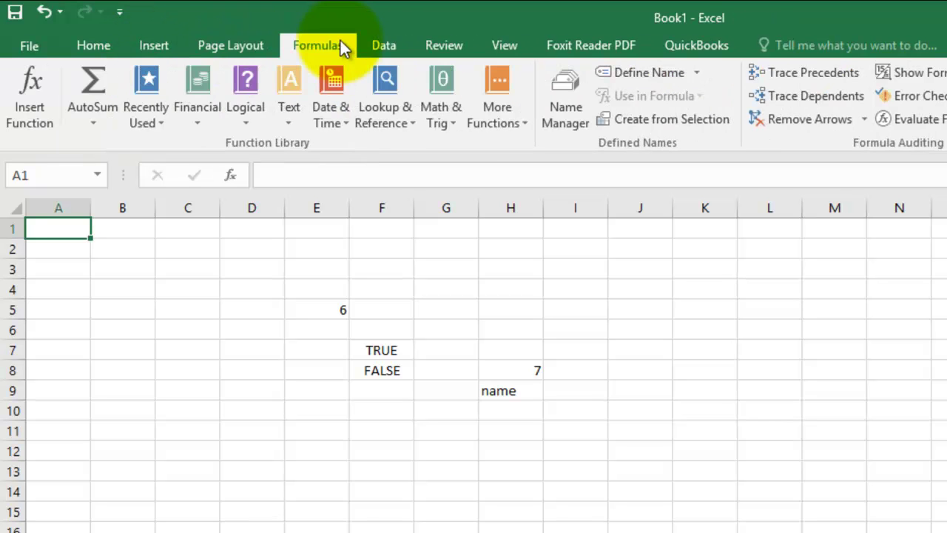
click(397, 53)
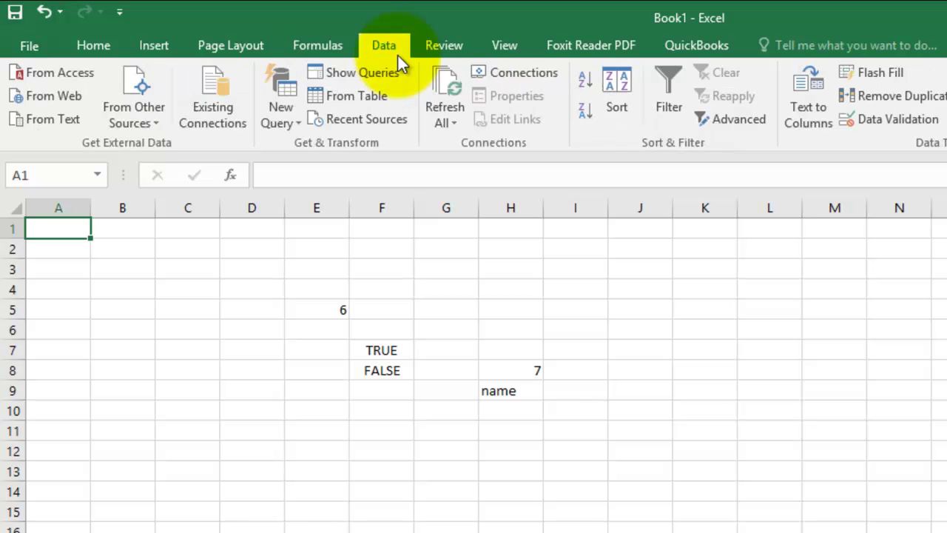
click(464, 46)
click(503, 49)
click(588, 50)
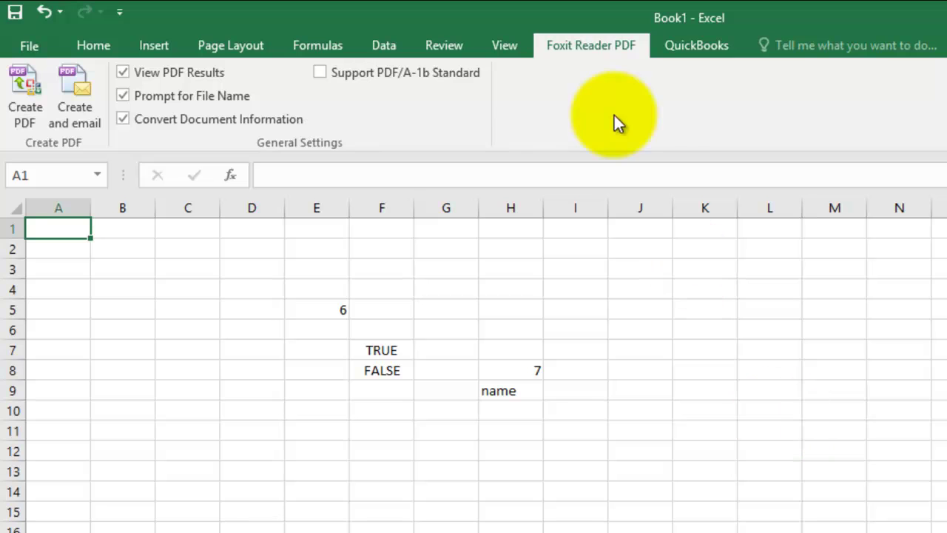
click(694, 50)
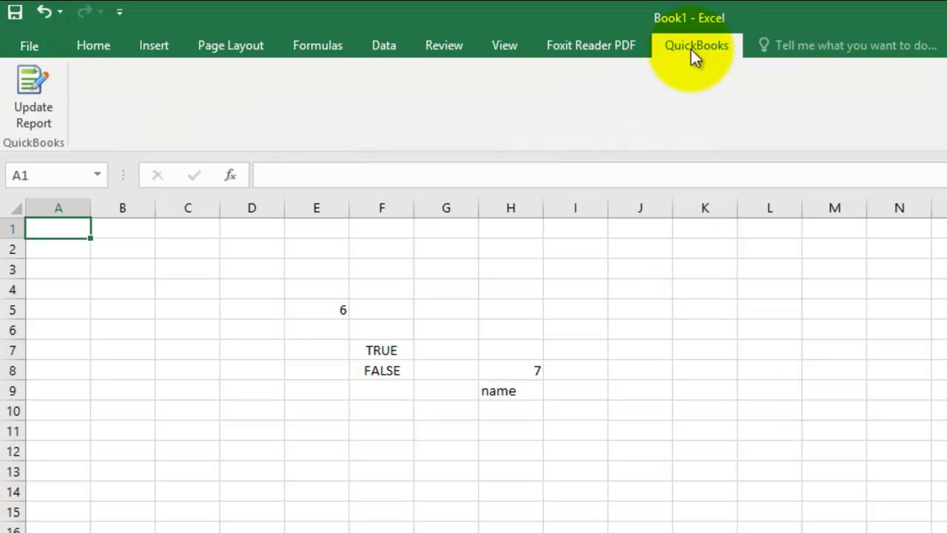
click(589, 47)
click(429, 43)
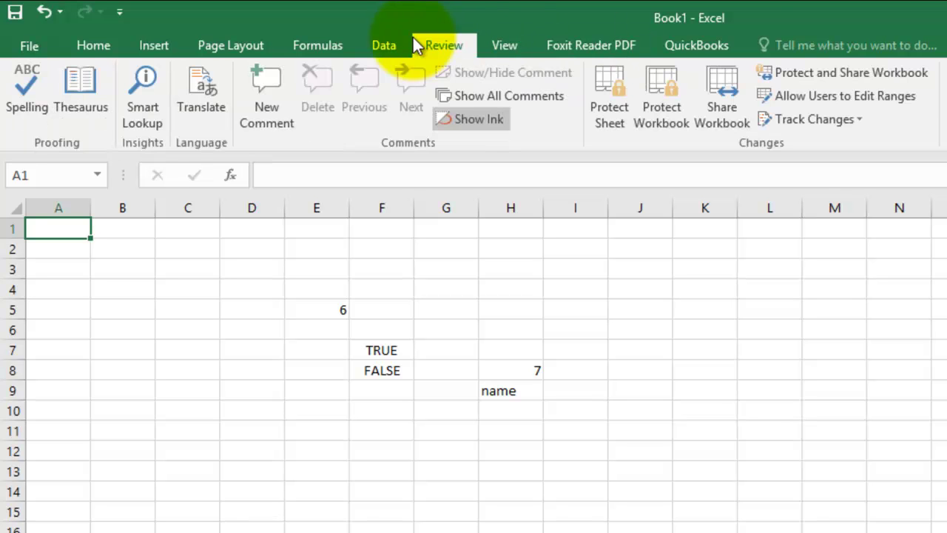
click(382, 45)
click(312, 50)
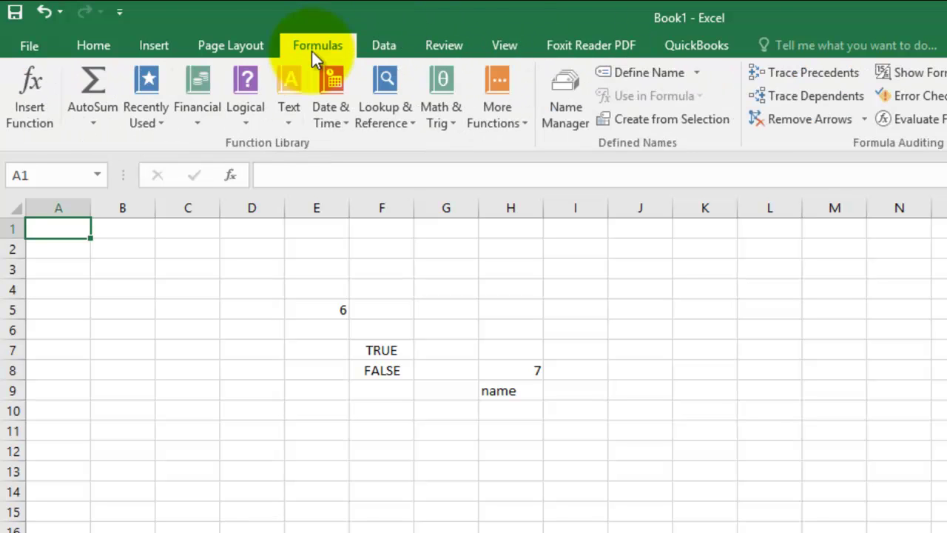
click(226, 50)
click(147, 45)
click(100, 45)
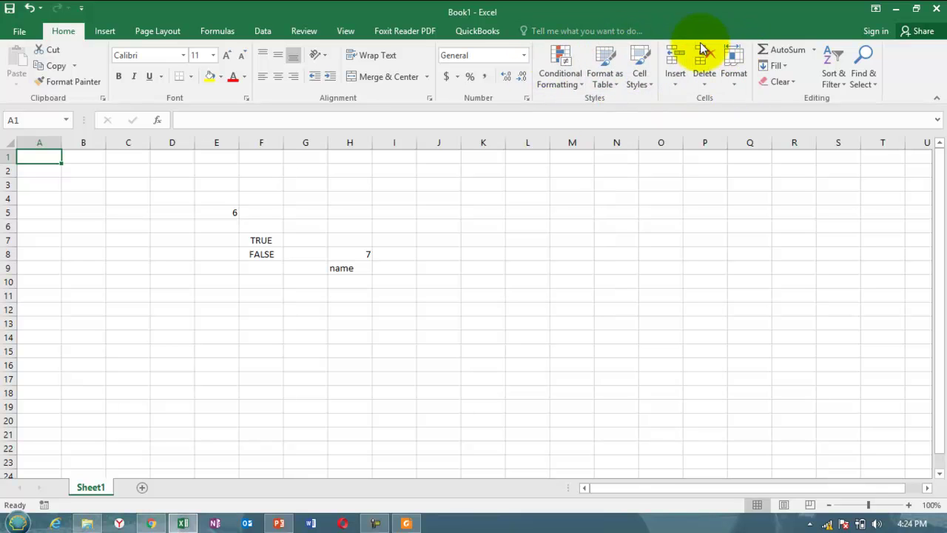
Step: Drag the A/B header border far right to widen column A, then select A1
click(528, 211)
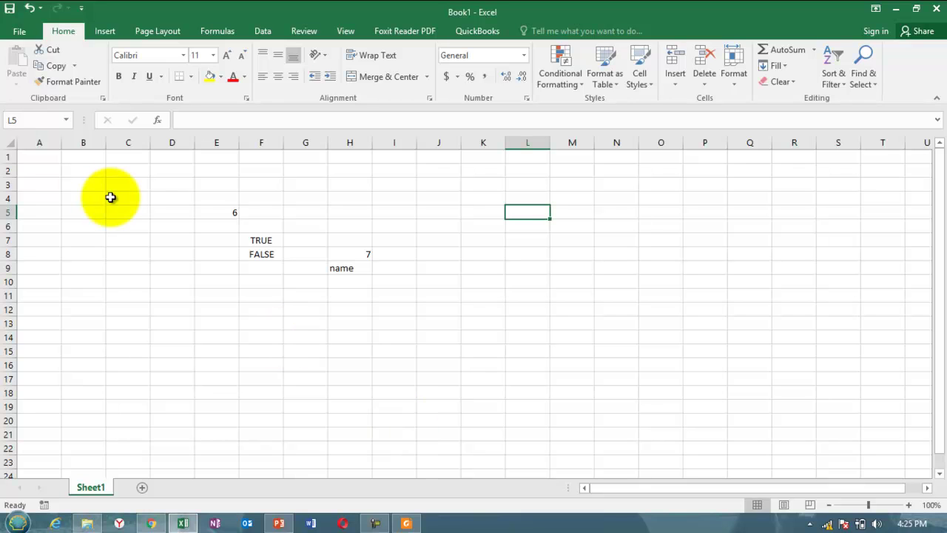
drag(60, 142, 178, 131)
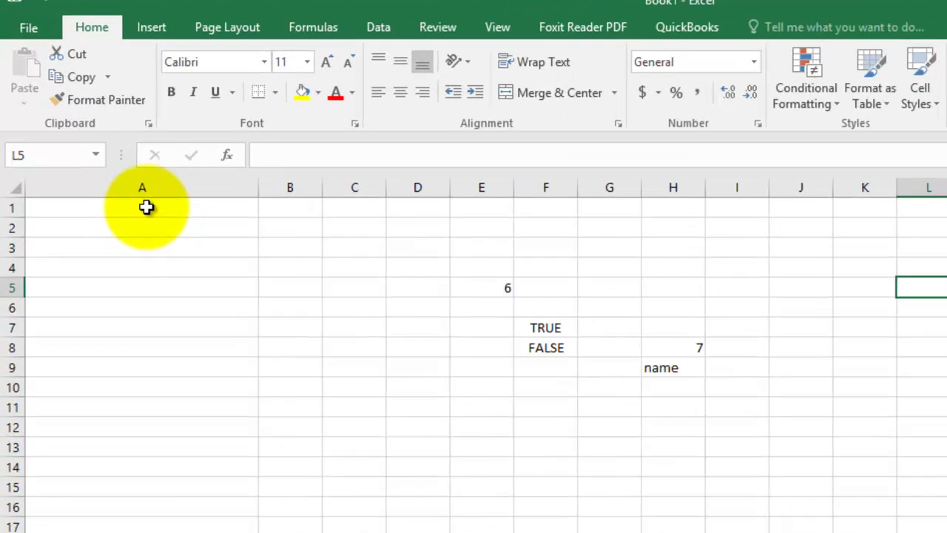
click(100, 156)
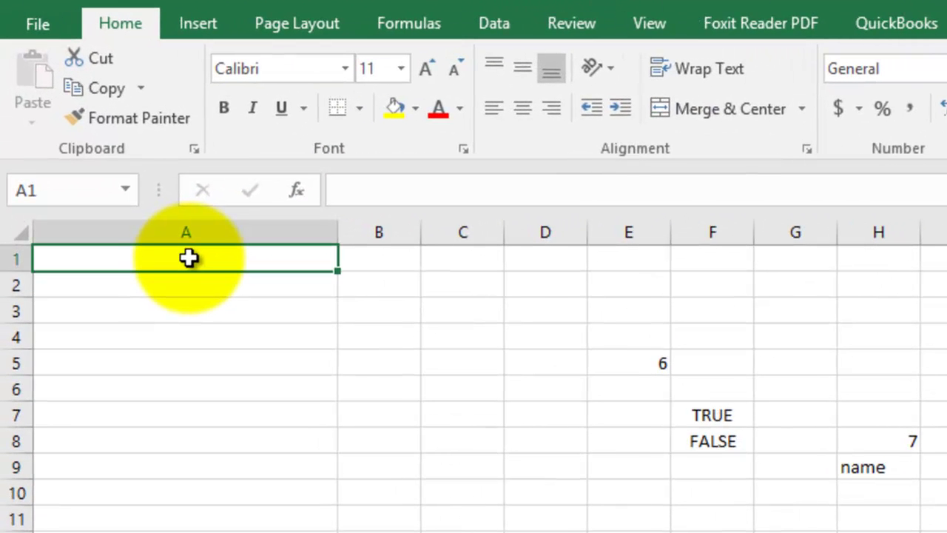
Step: Enter the title 'SOMALI STAR ONLINE' in cell A1 and reselect it
text(S)
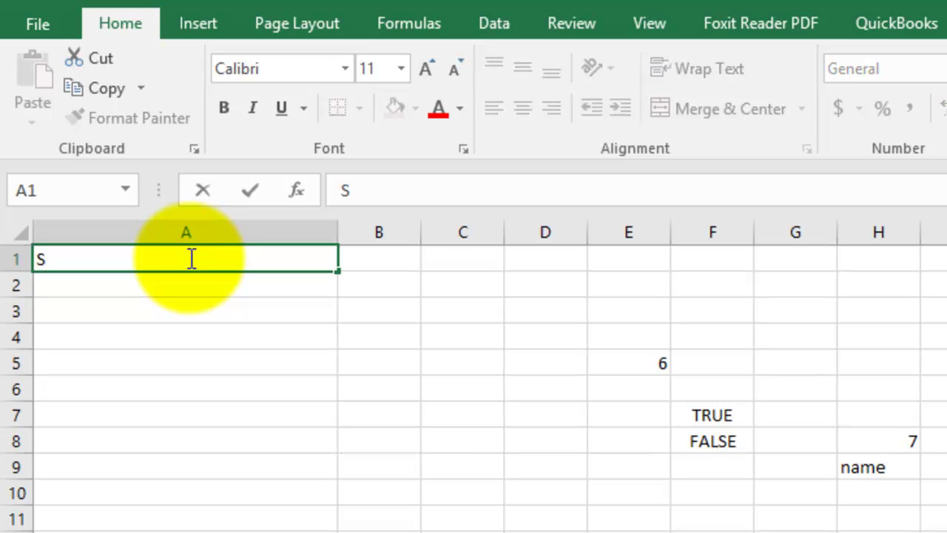
text(OMA)
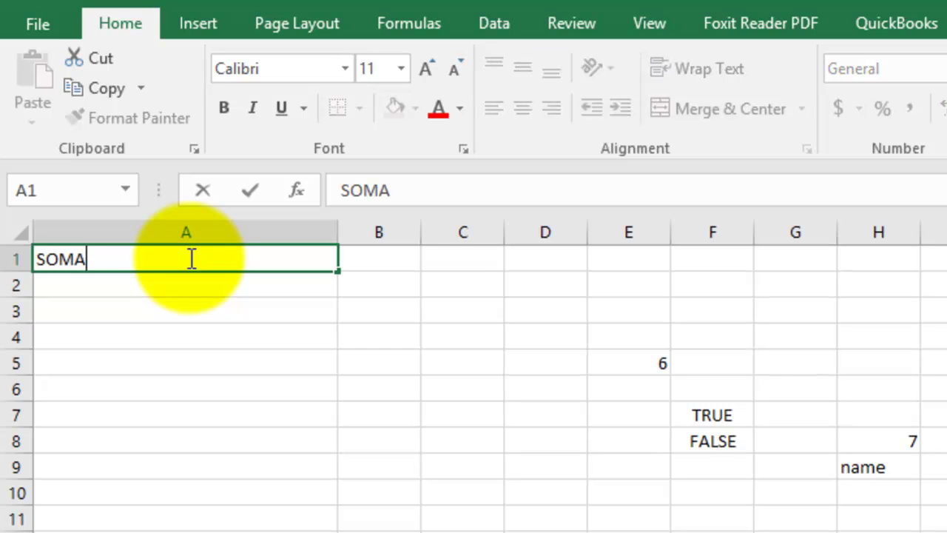
text(LI STAR ONLINE)
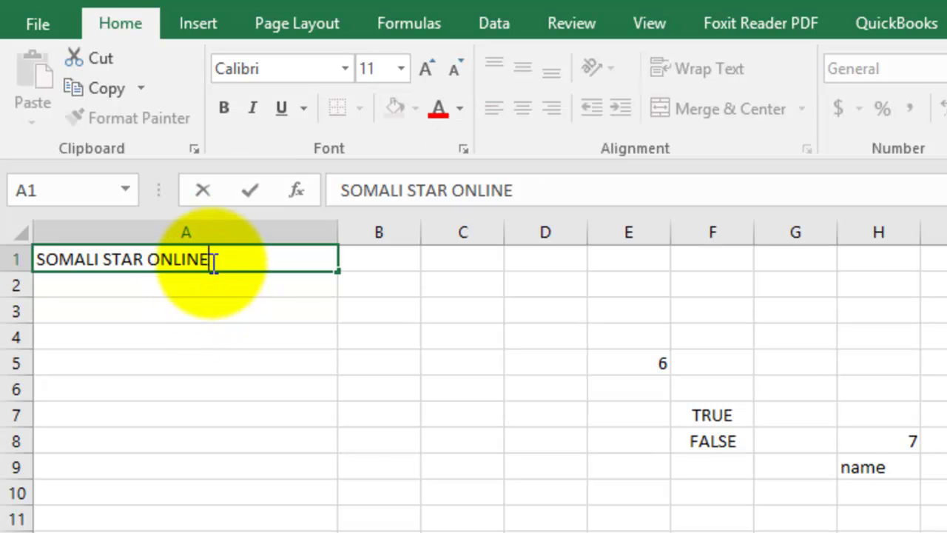
click(412, 338)
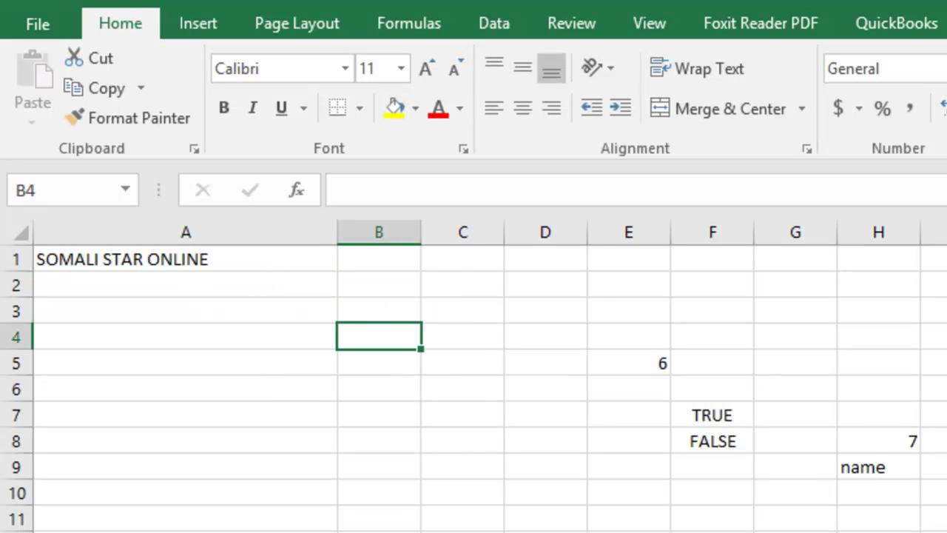
click(84, 260)
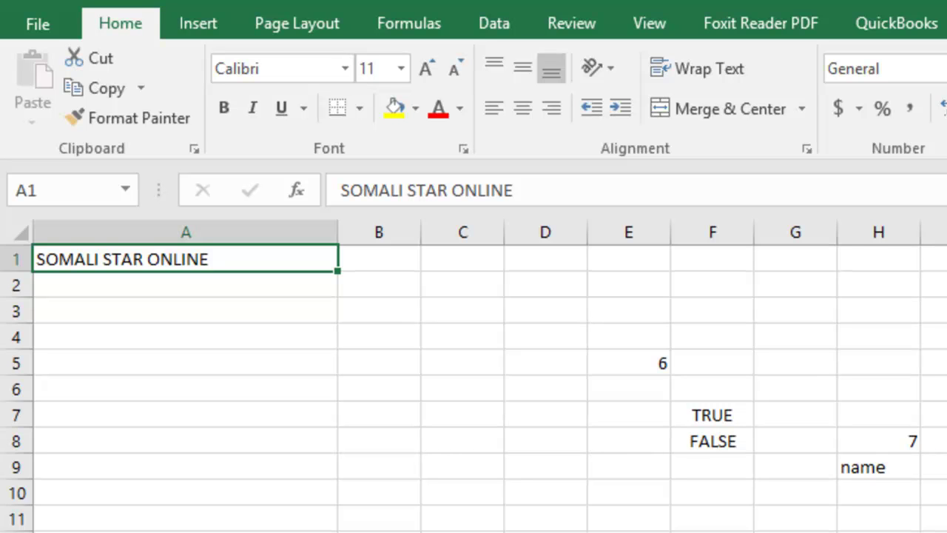
Step: Insert a cell at A1 shifting cells down, moving the title into A2
key(ctrl+plus)
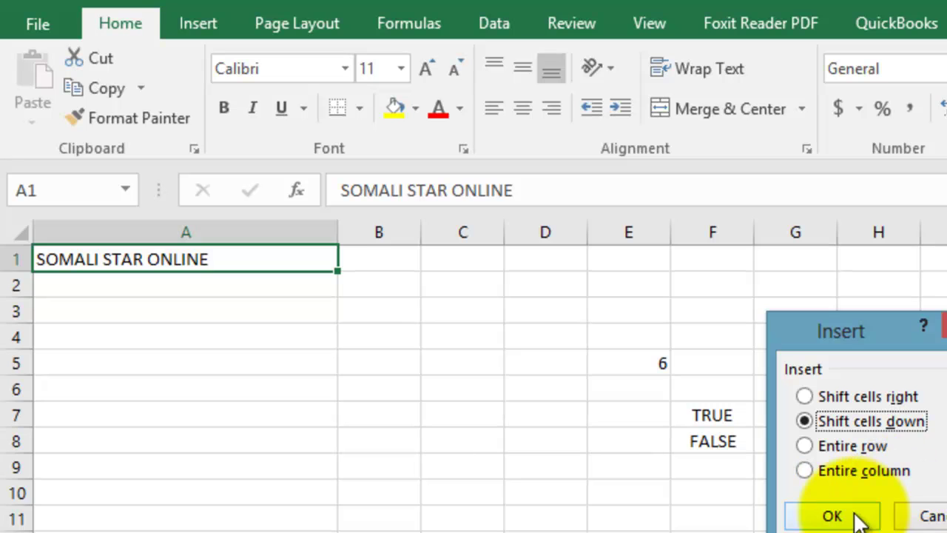
click(858, 517)
click(178, 279)
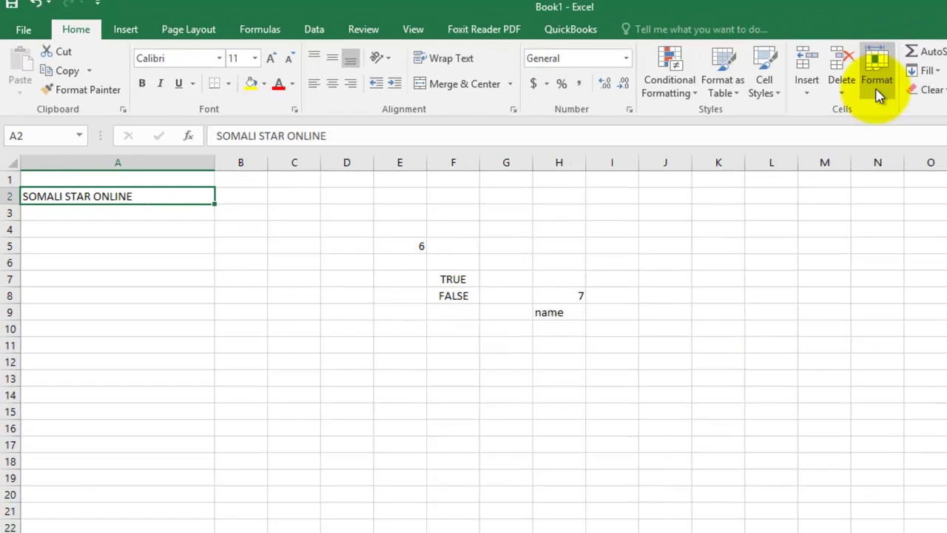
Step: Open the Home Format menu and close it without changes
click(732, 77)
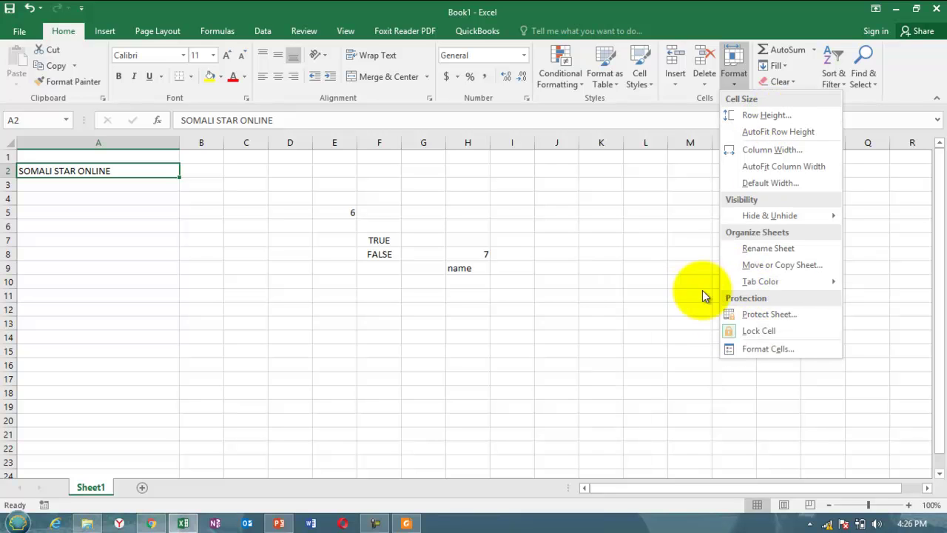
mouse_move(746, 285)
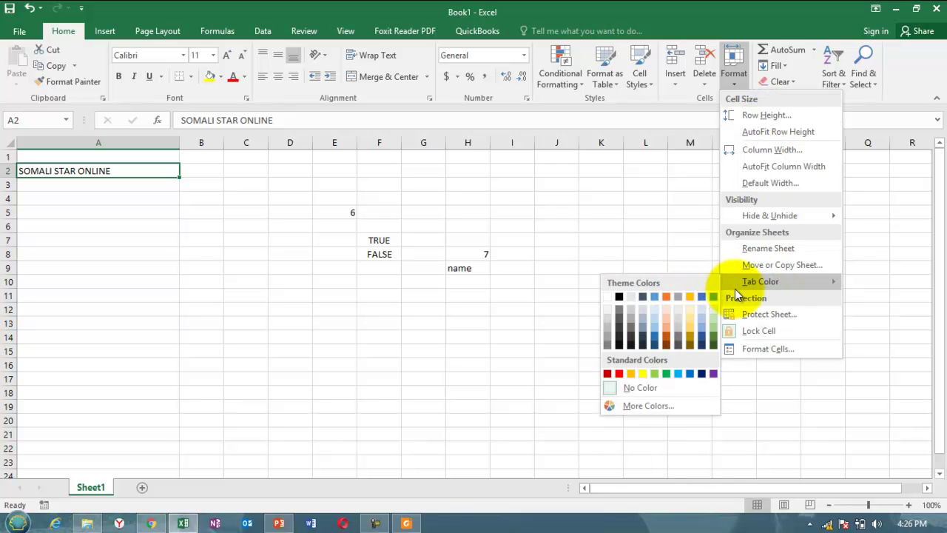
click(701, 296)
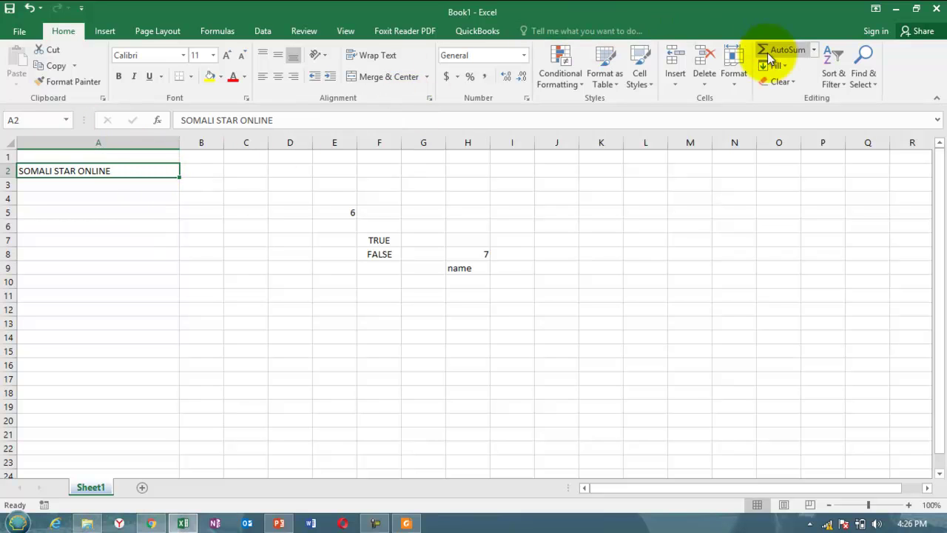
Step: Apply the 60% - Accent5 cell style to A2, then select A3 and range A1:I10
click(649, 87)
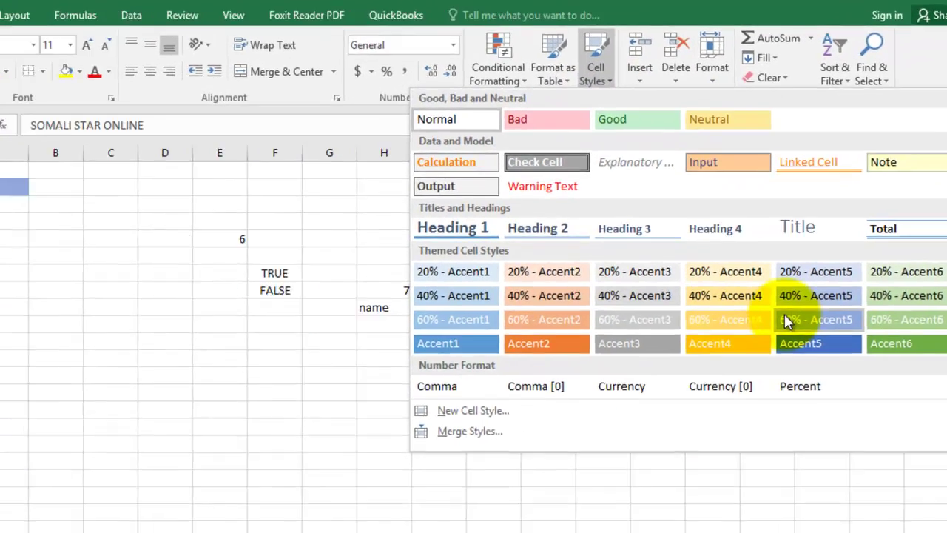
click(771, 352)
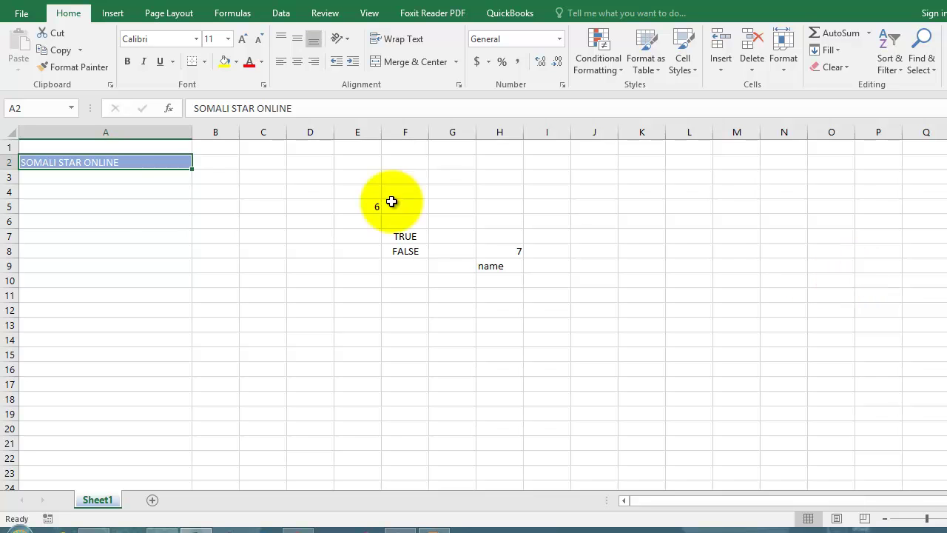
click(125, 173)
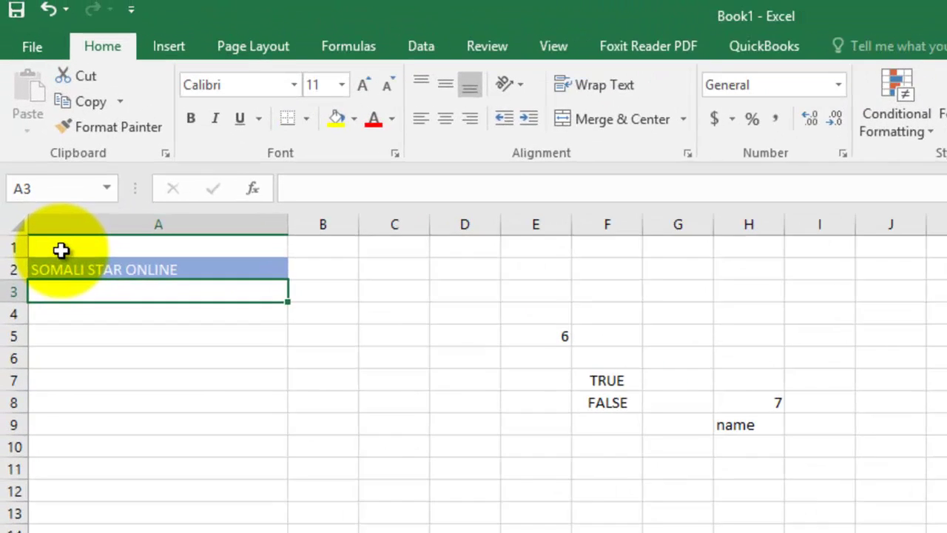
drag(60, 250, 674, 267)
drag(723, 289, 867, 482)
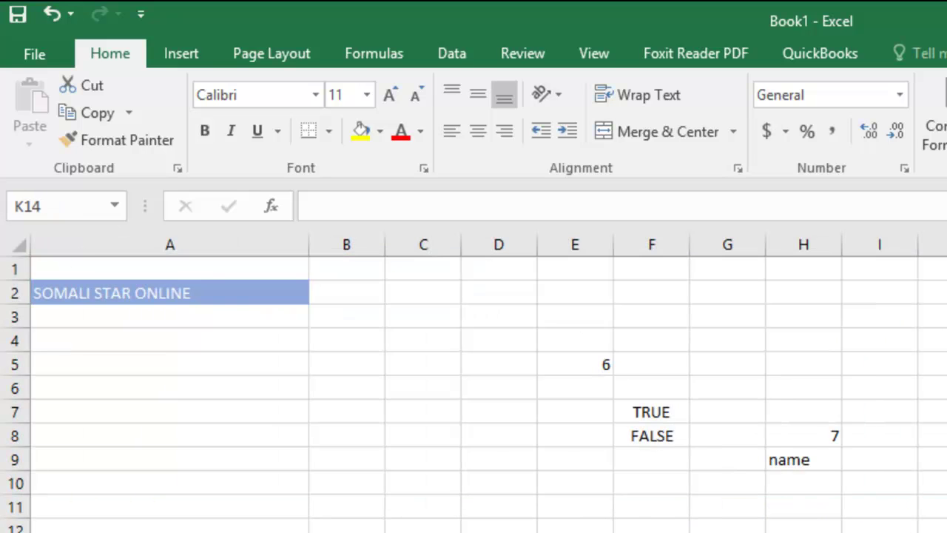
Step: Clear All contents and formatting from the scratch range E5:H10
drag(584, 368, 836, 490)
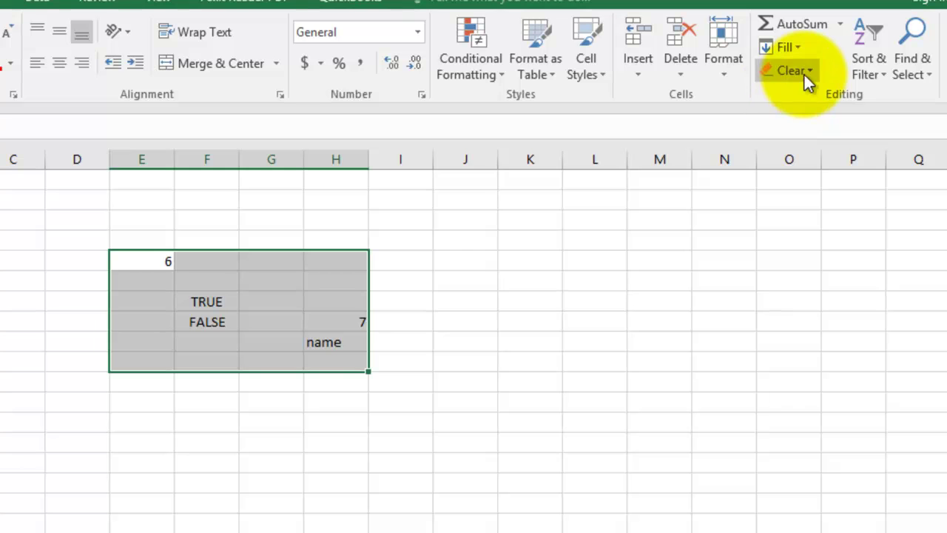
click(803, 72)
click(813, 103)
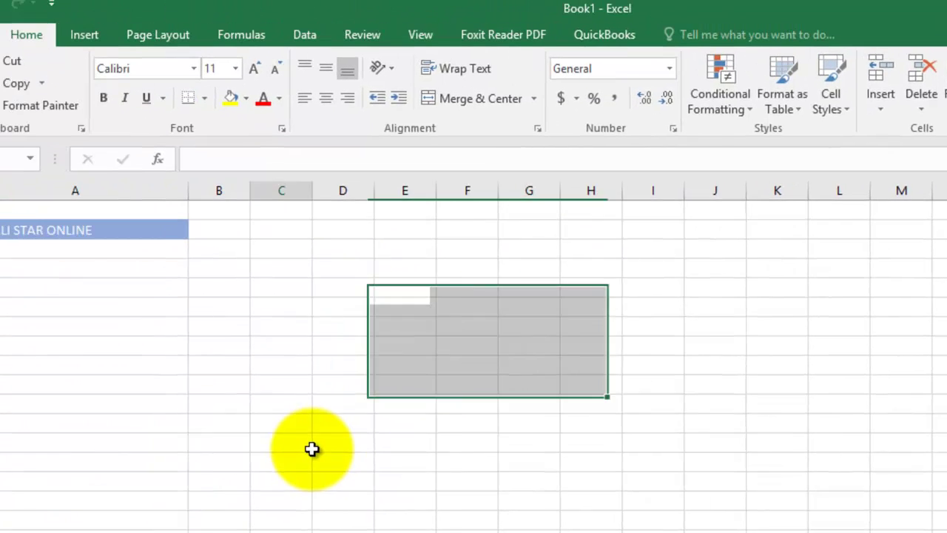
click(37, 426)
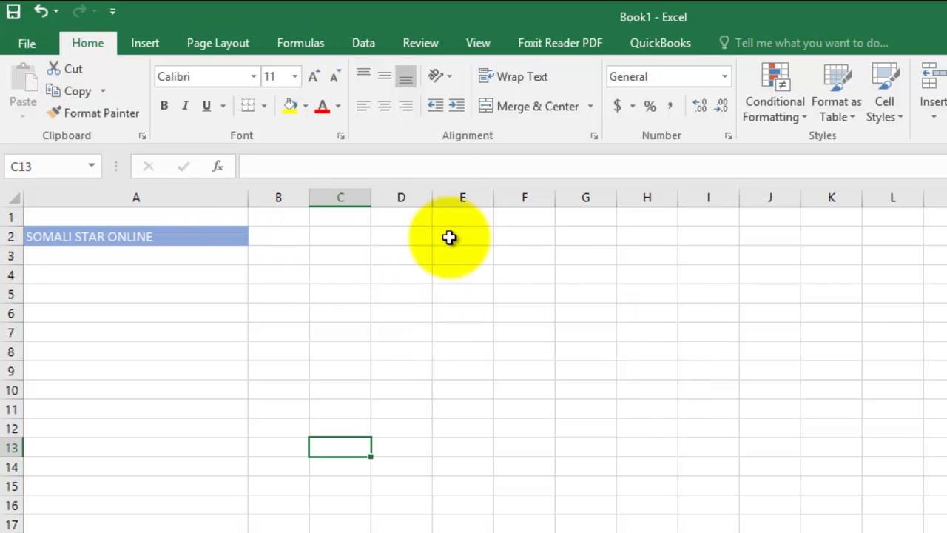
Step: Apply All Borders to cell A2 holding 'SOMALI STAR ONLINE'
click(118, 236)
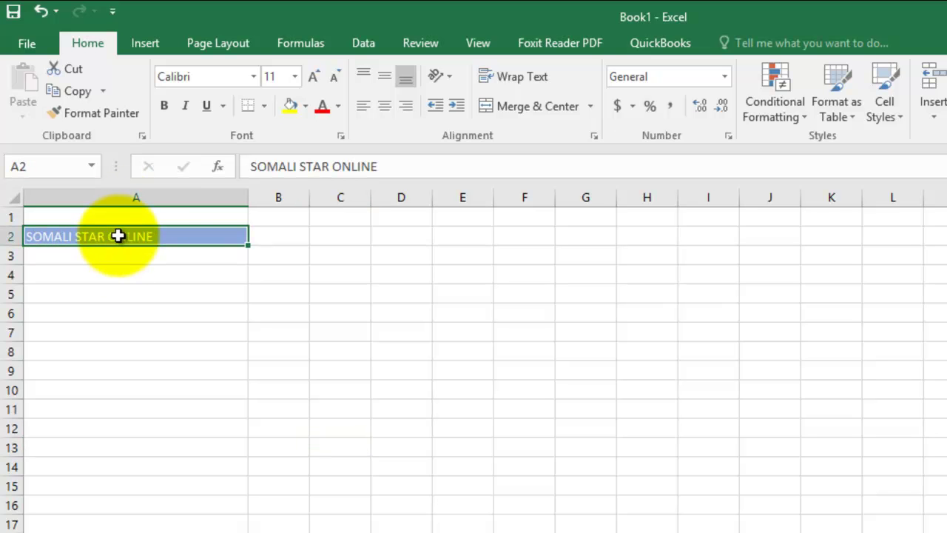
click(263, 108)
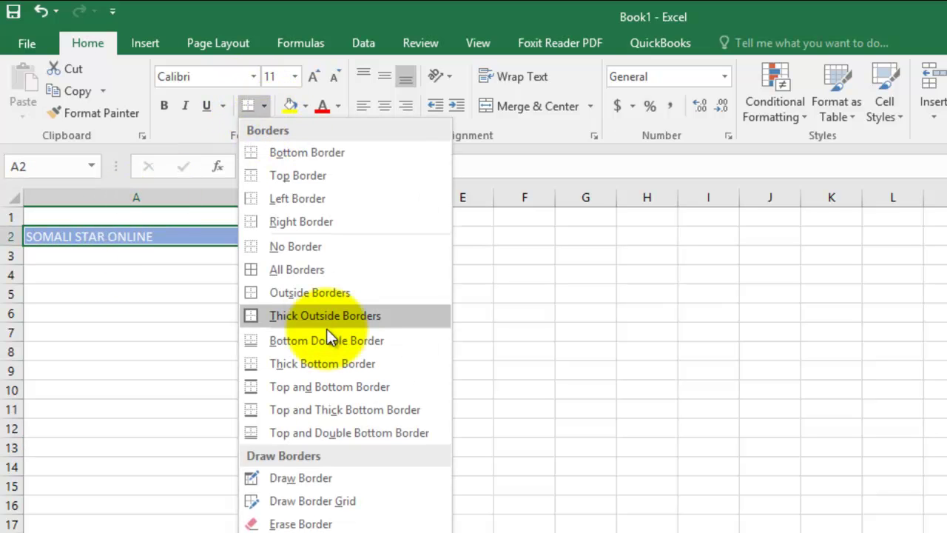
click(309, 273)
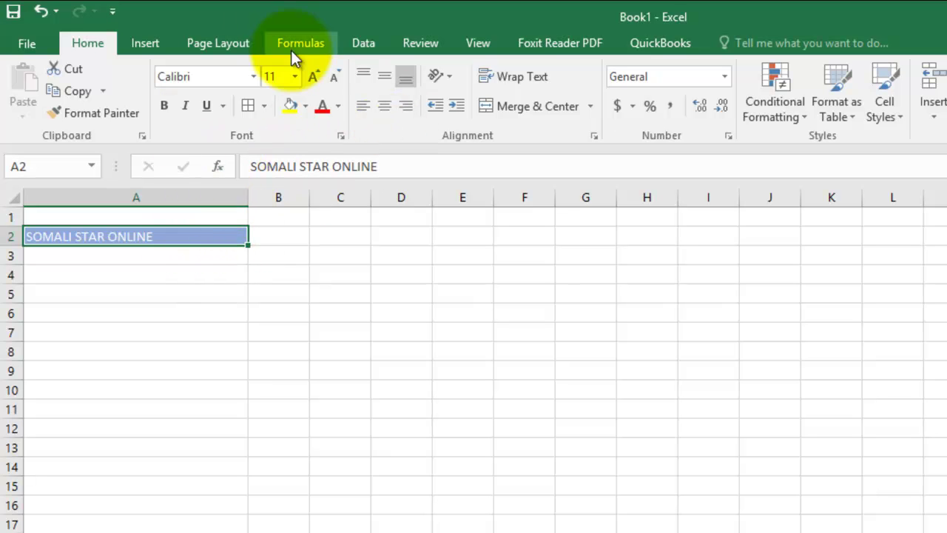
click(33, 44)
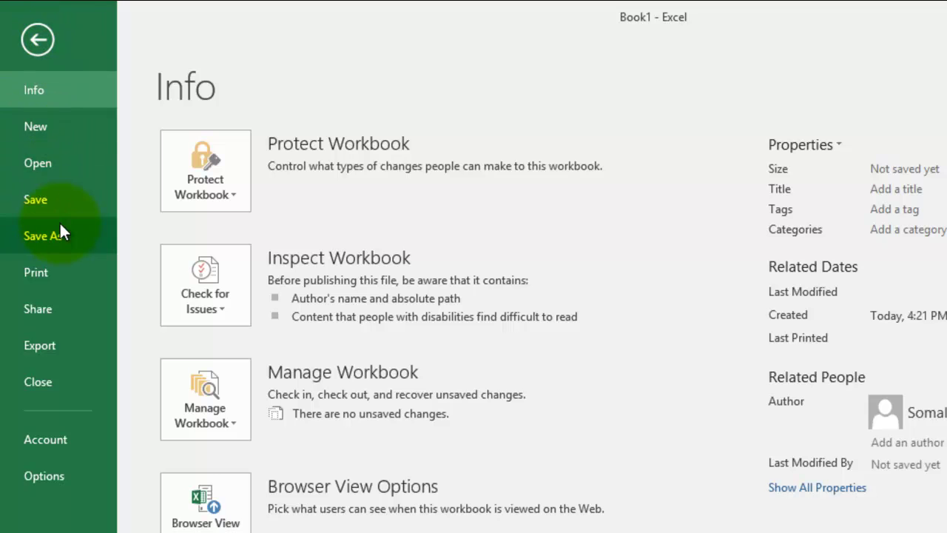
Step: Save the workbook to the Desktop as 'SOMALI STAR ONLINE COM'
click(60, 228)
click(508, 188)
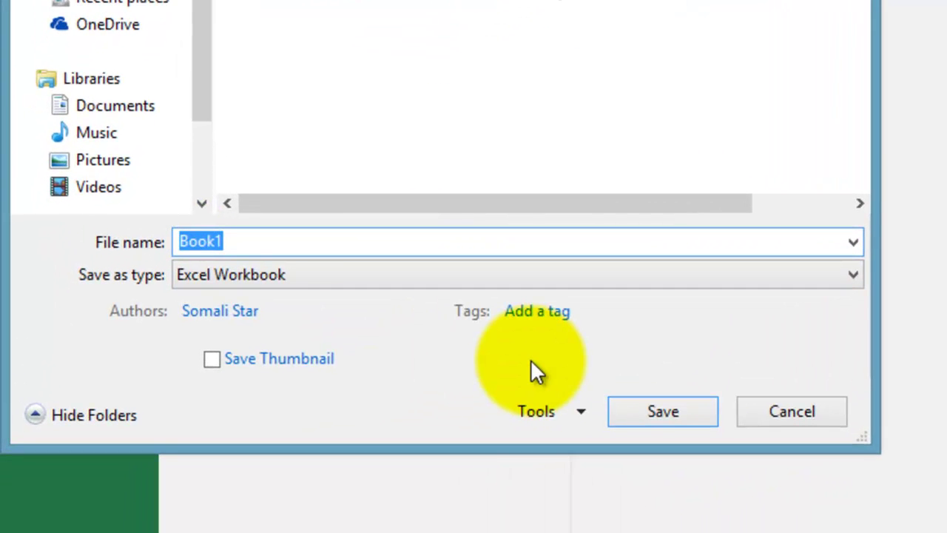
text(SOMA)
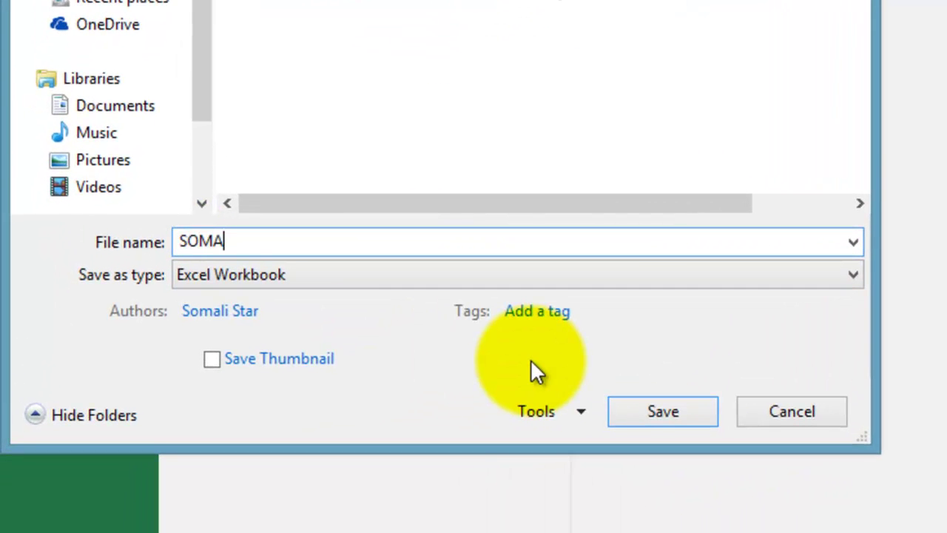
text(LI STAR)
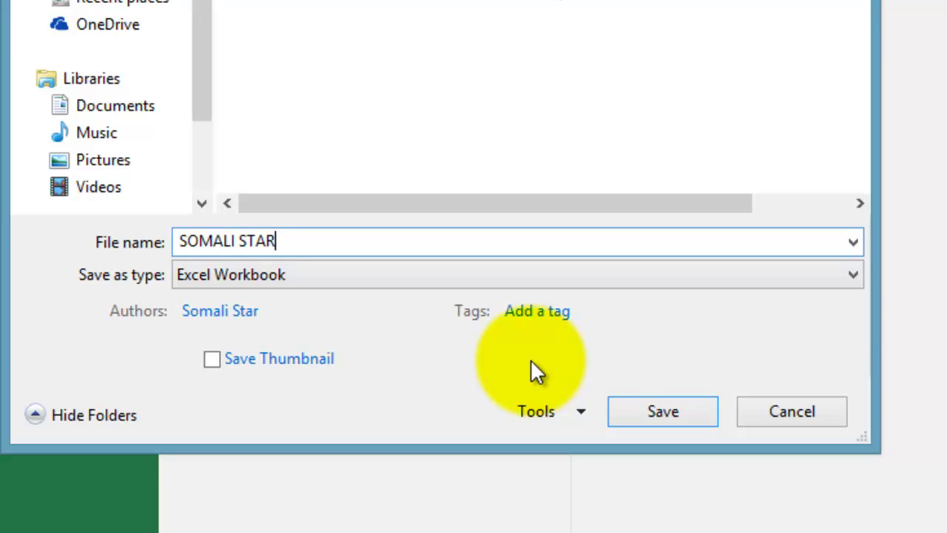
text( ONLINE COM)
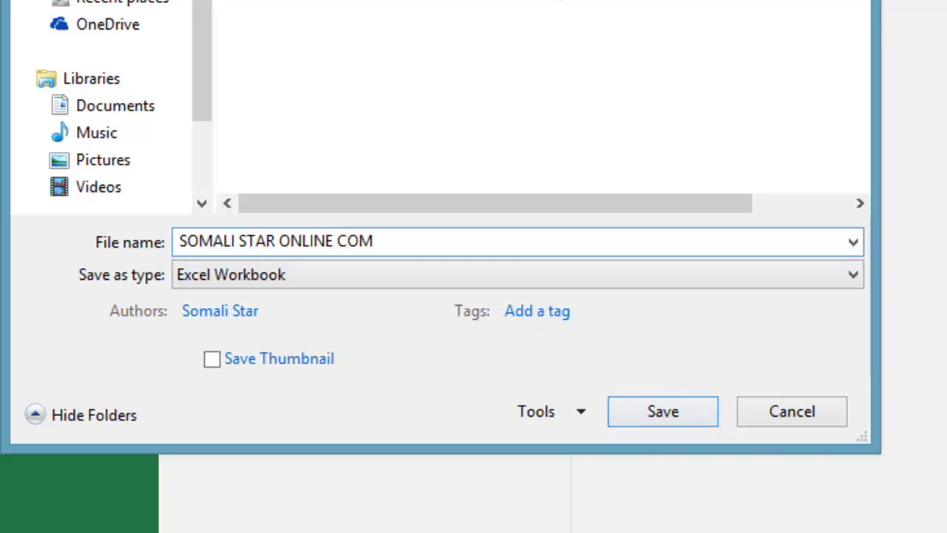
click(661, 411)
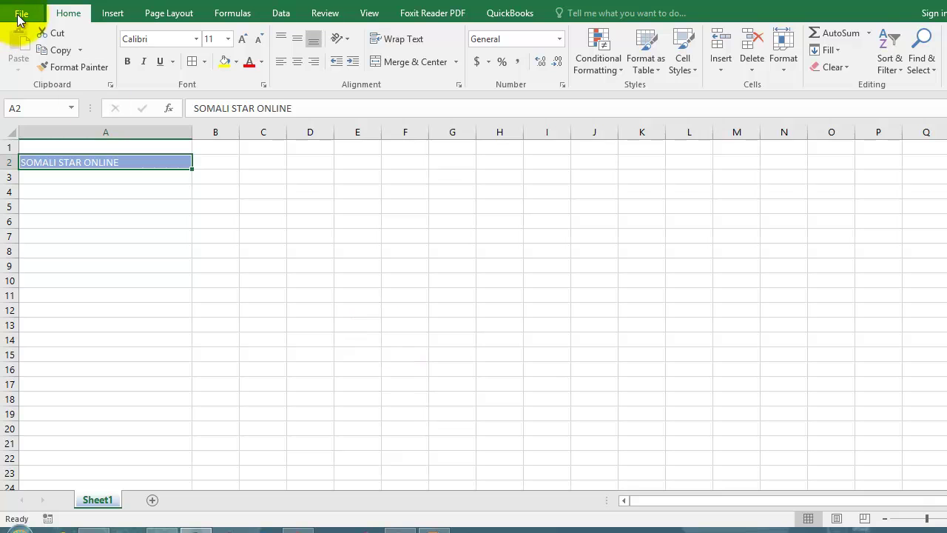
Step: Re-save to the Desktop with a password to open via General Options, replacing SOMALI STAR ONLINE COM.xlsx
click(19, 18)
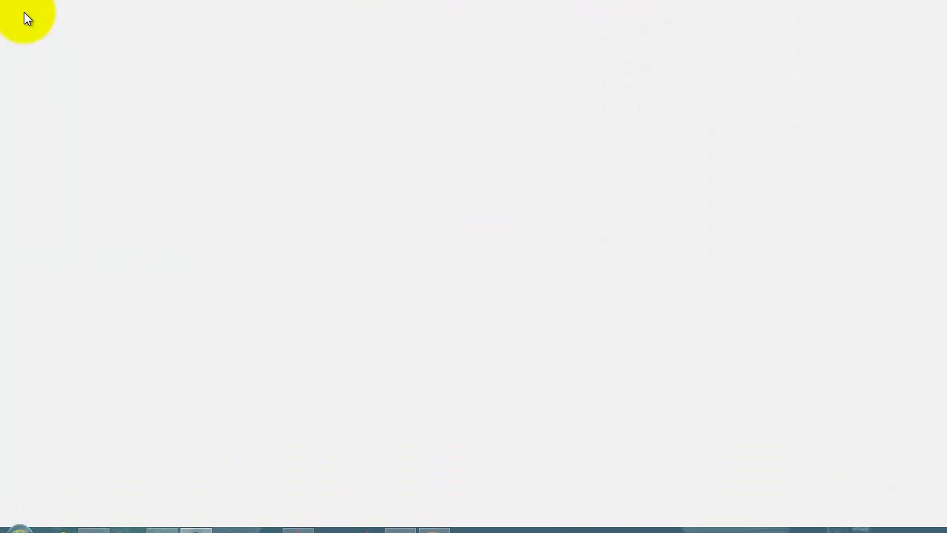
click(52, 162)
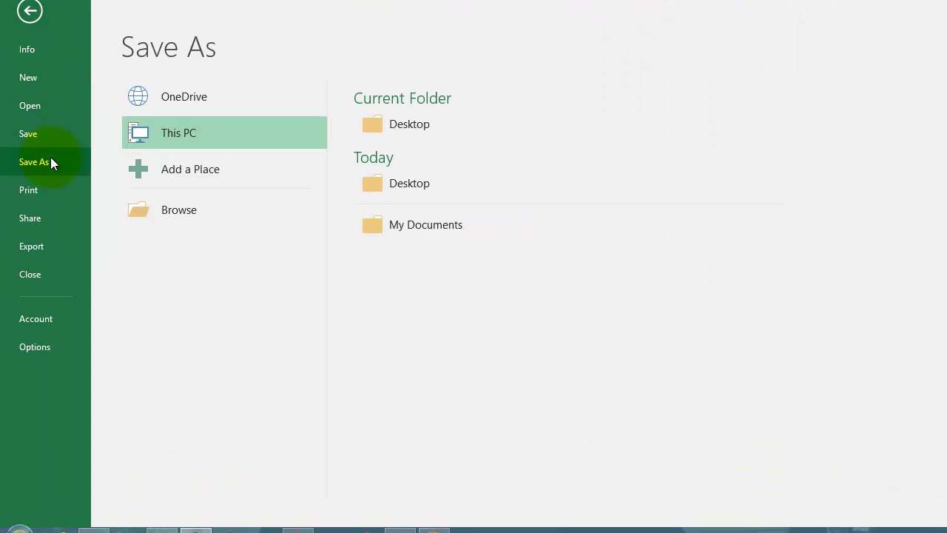
click(400, 128)
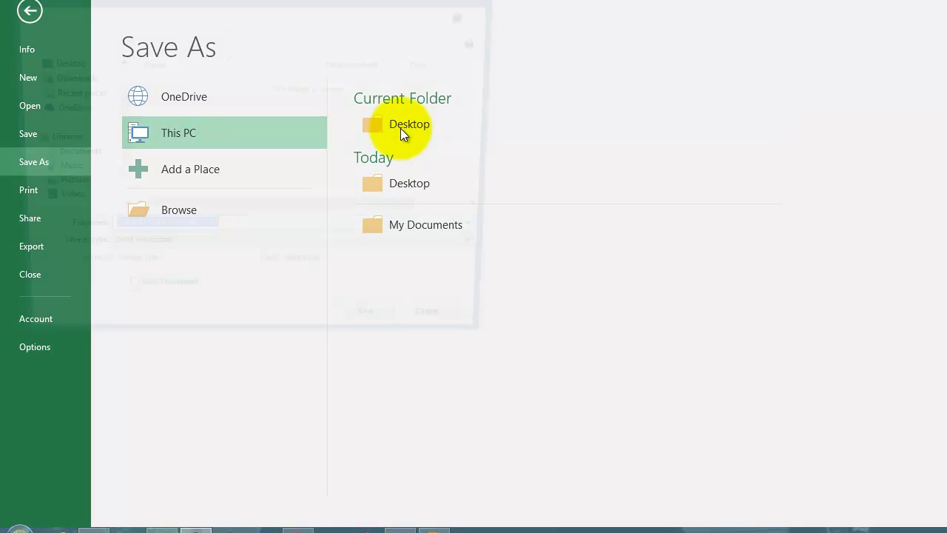
click(326, 339)
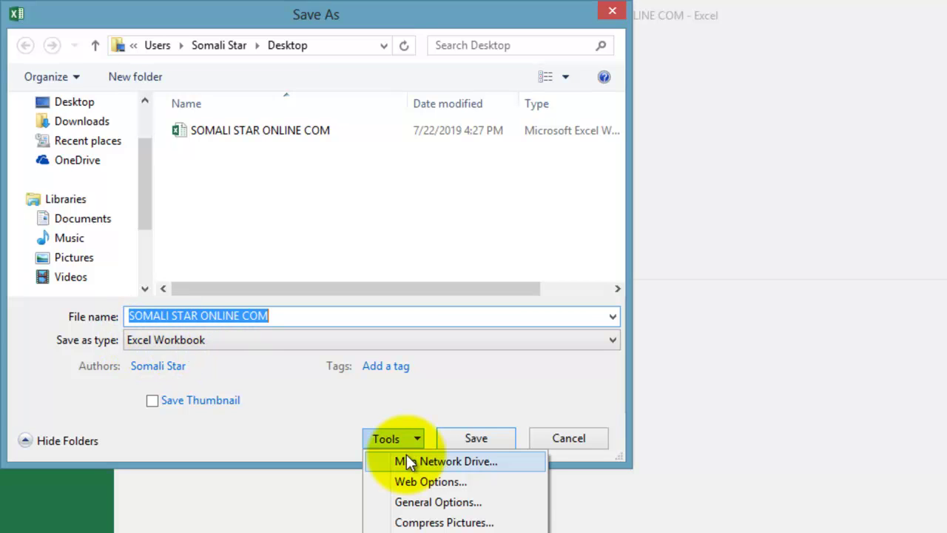
click(444, 509)
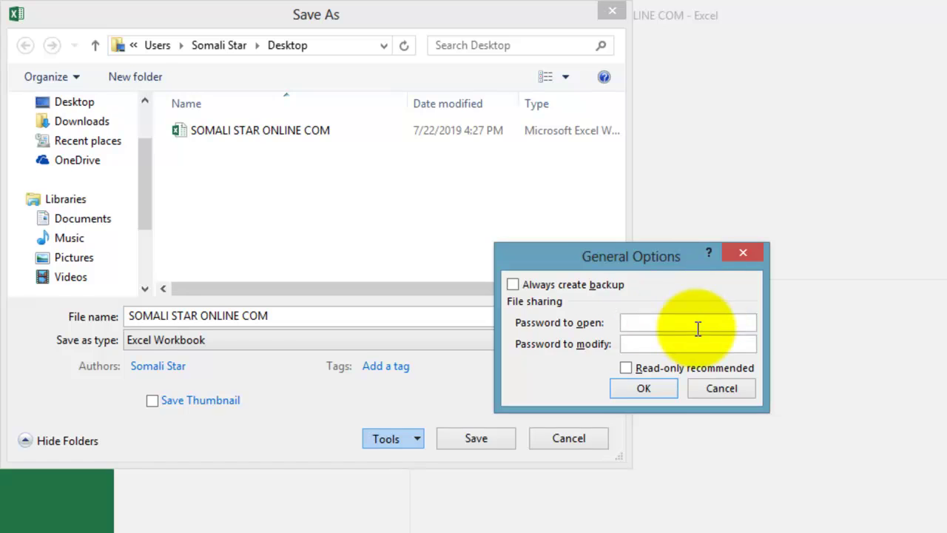
text(•)
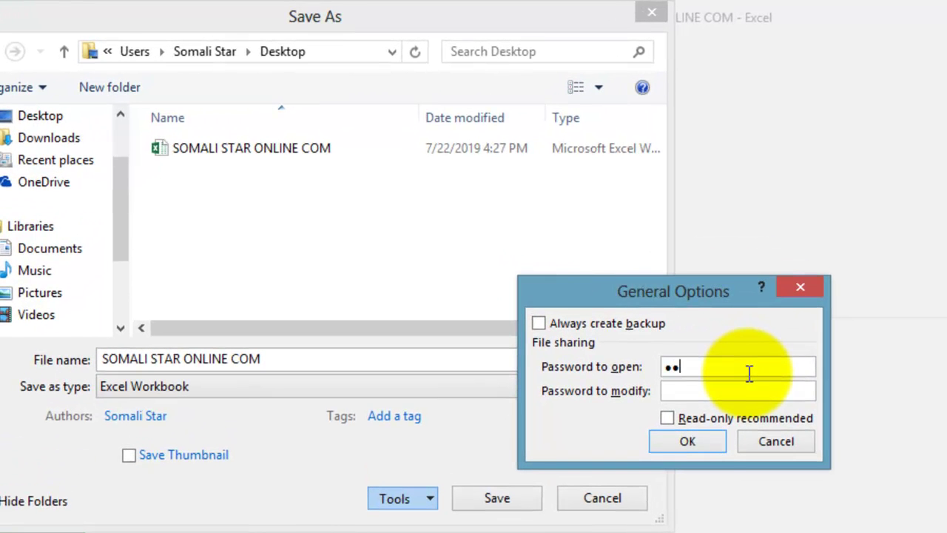
click(677, 442)
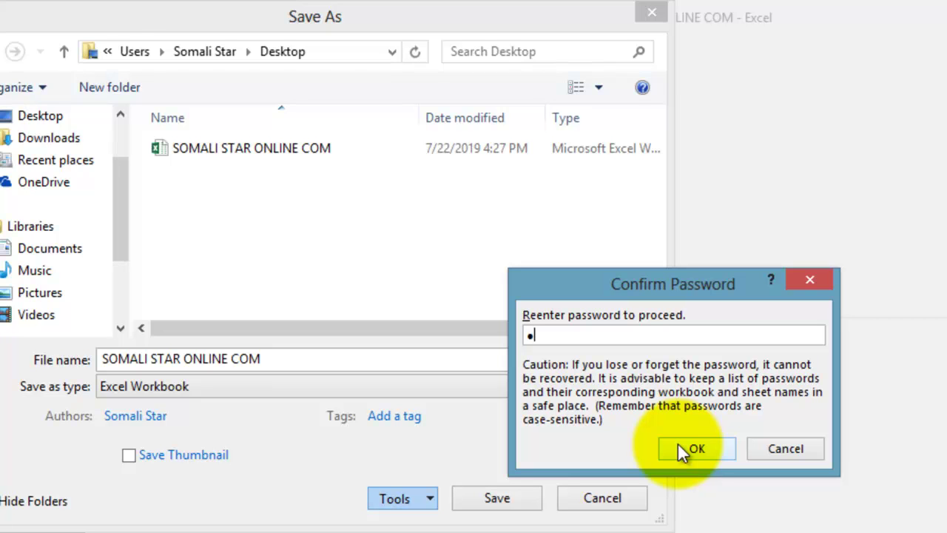
click(689, 447)
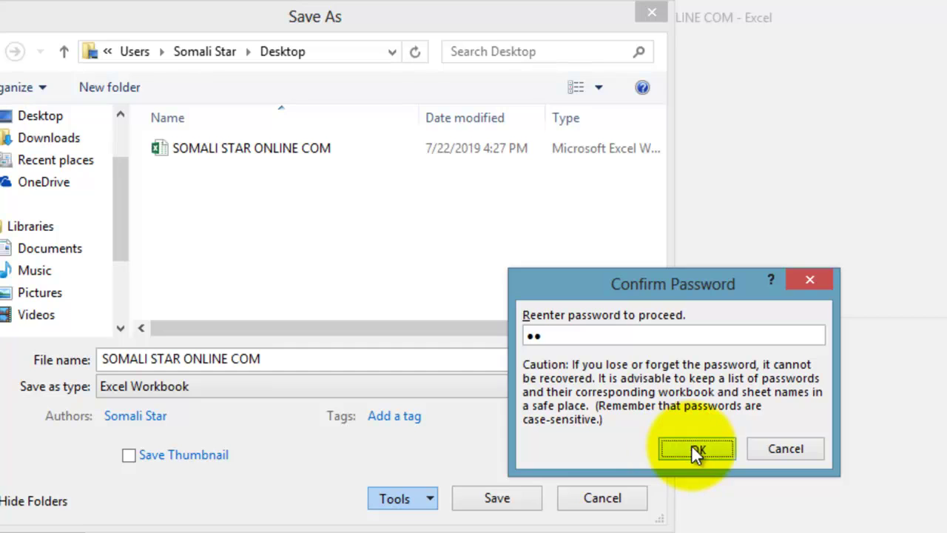
click(511, 495)
click(719, 403)
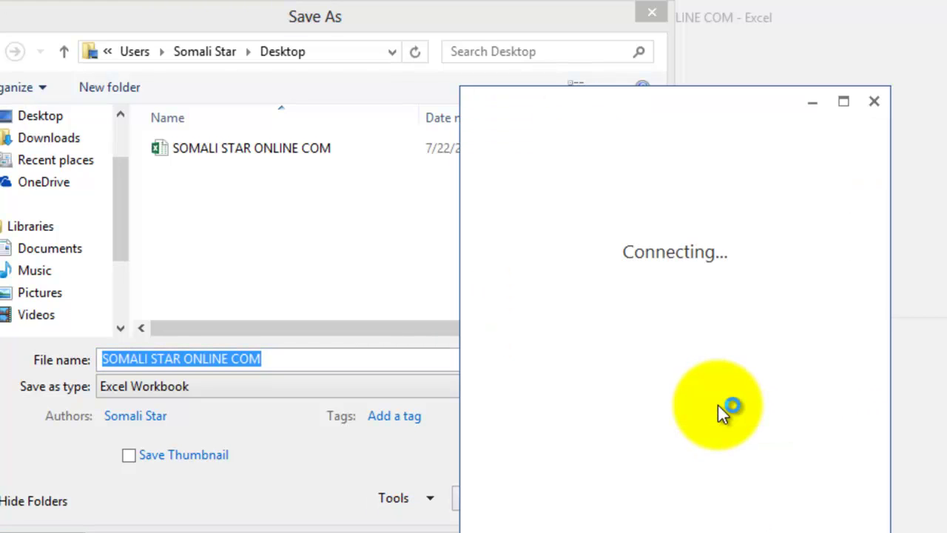
click(867, 102)
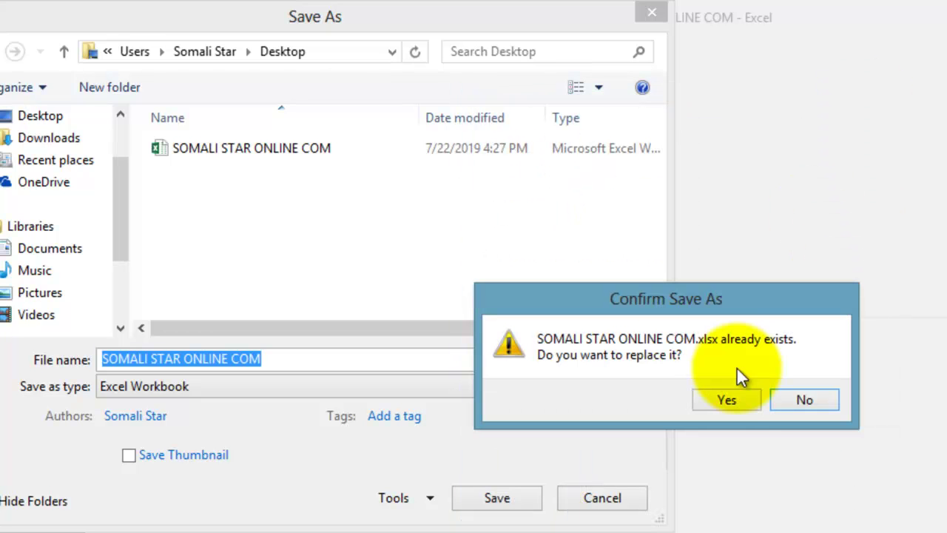
click(716, 404)
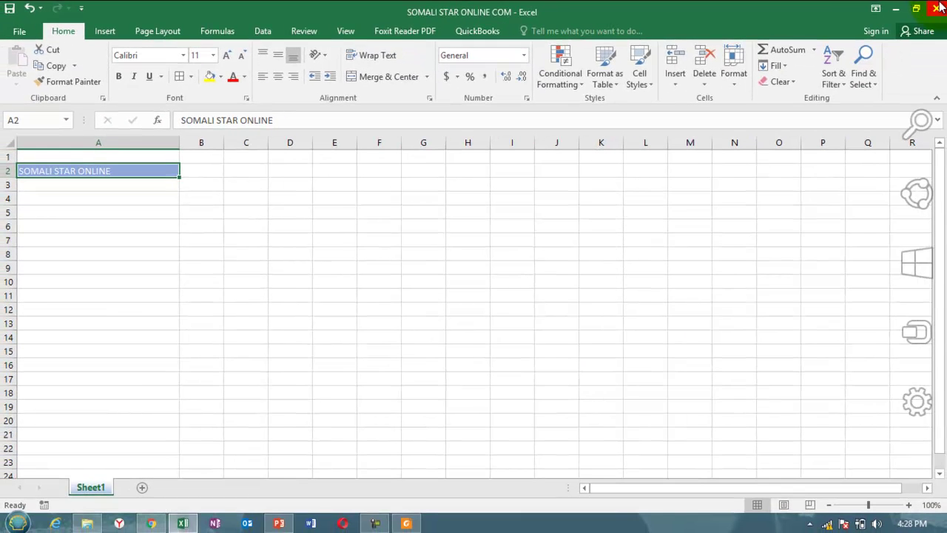
Step: Close Excel and reopen SOMALI STAR ONLINE COM from the Desktop, entering its password
click(938, 6)
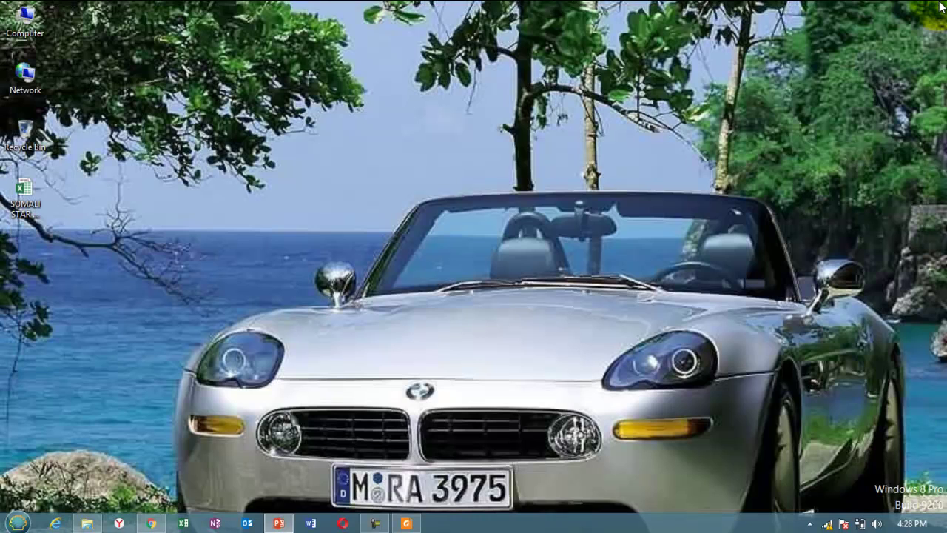
click(18, 199)
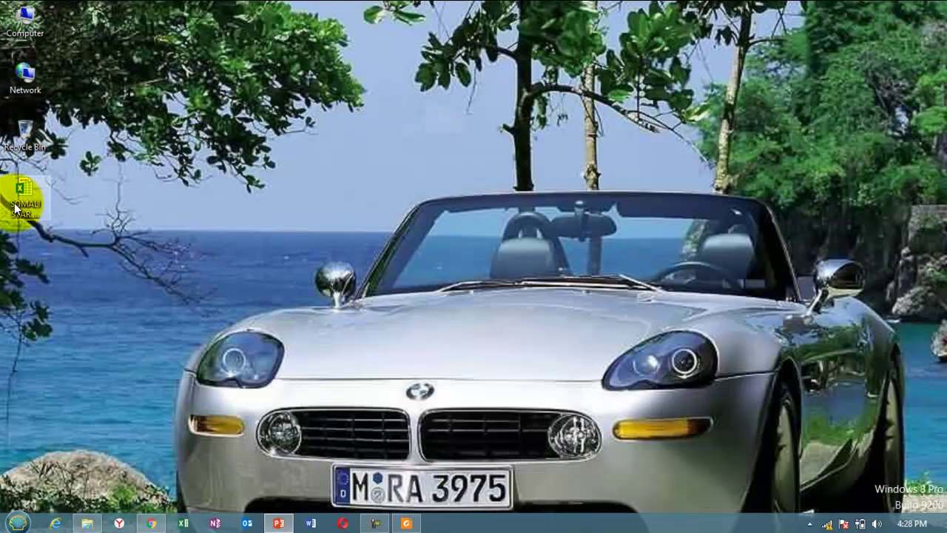
double_click(16, 208)
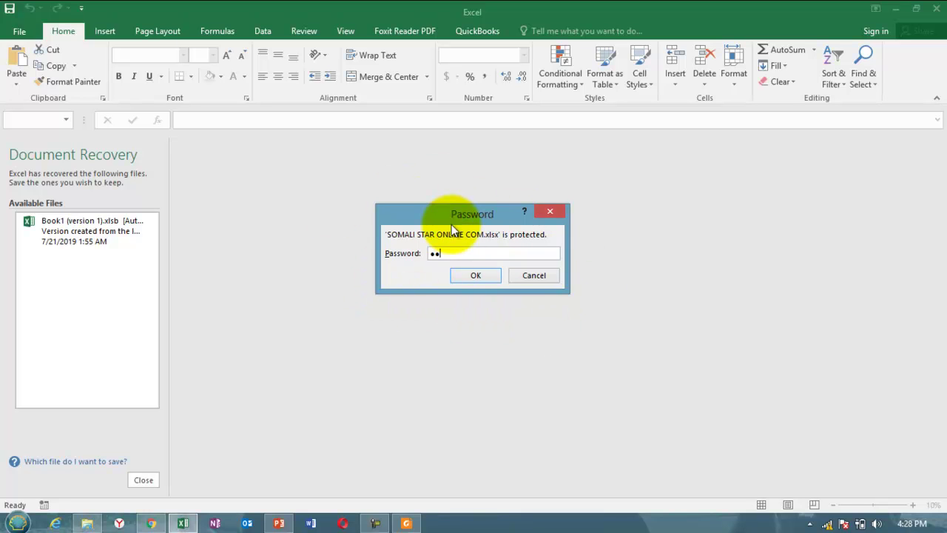
click(484, 275)
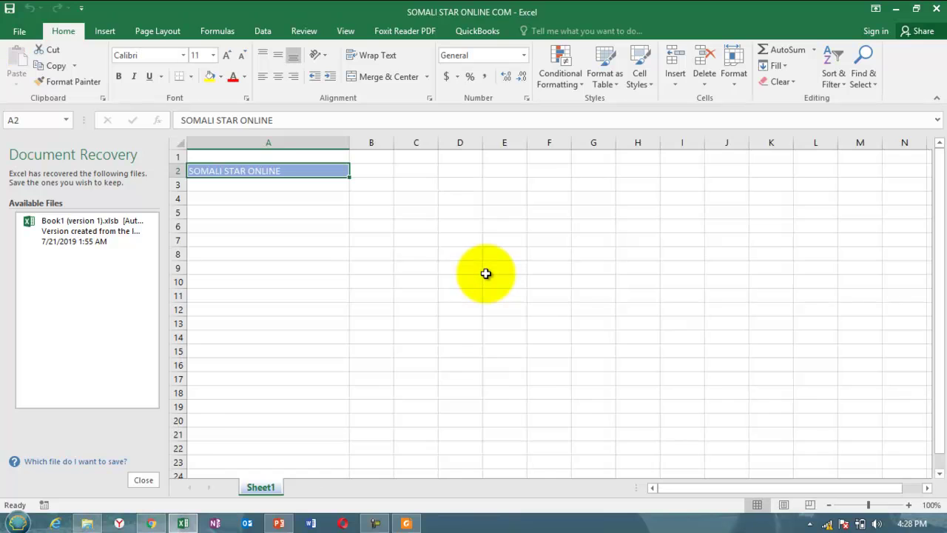
Step: Close the Document Recovery pane, keeping recovered files to view later
click(151, 484)
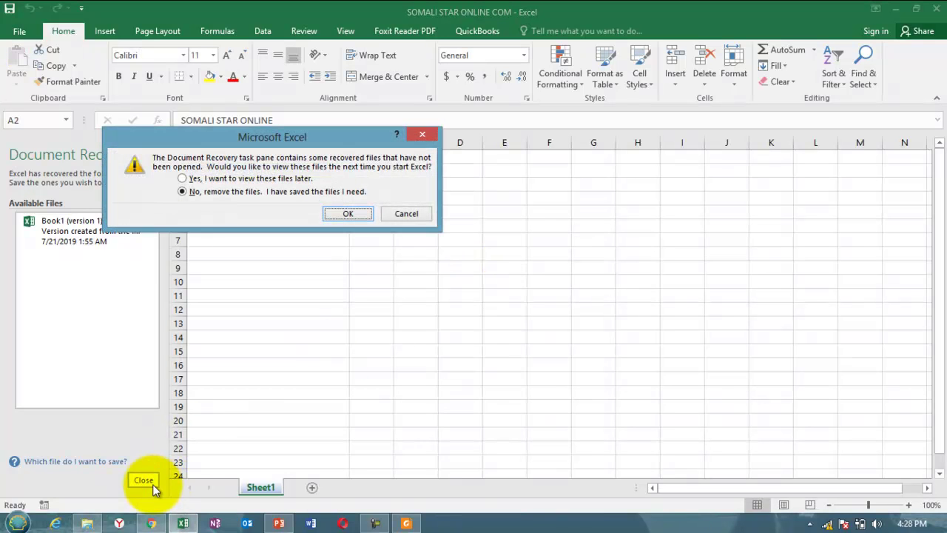
click(181, 178)
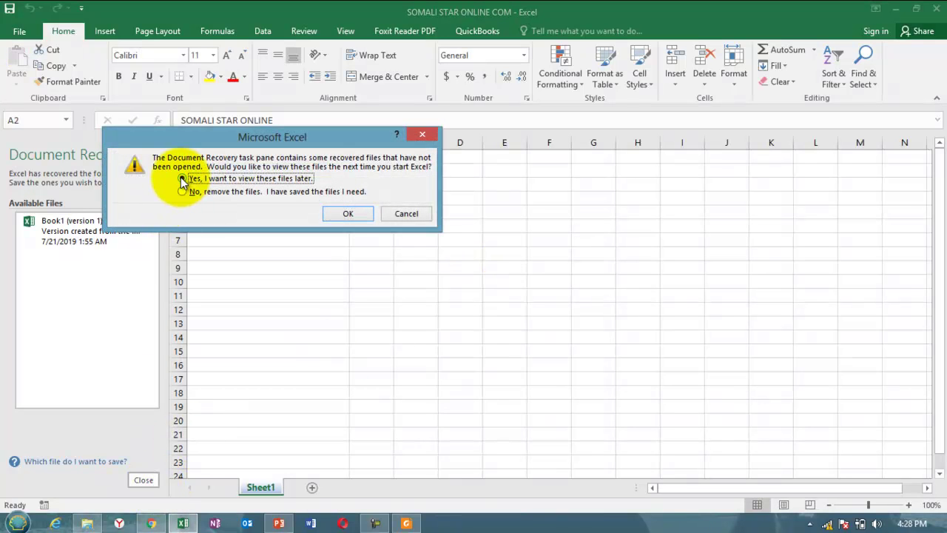
click(346, 215)
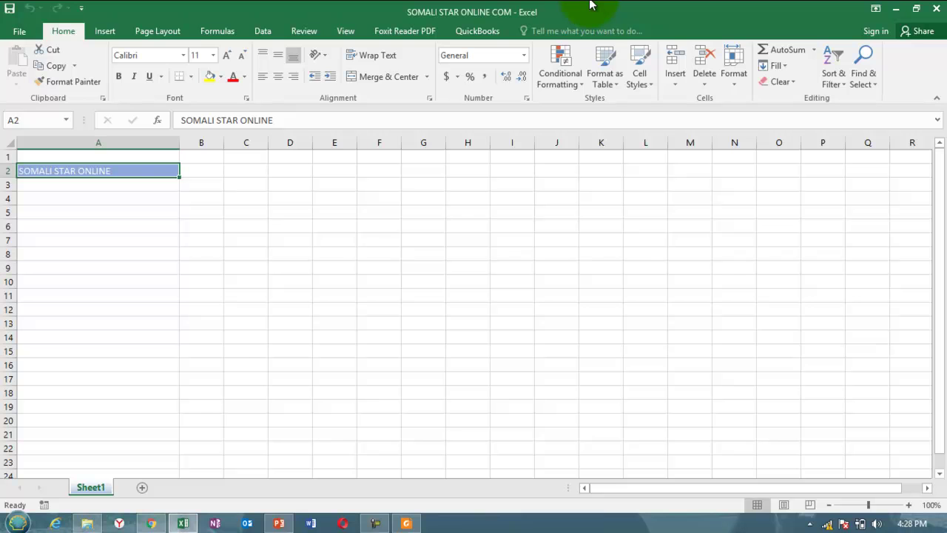
Step: Switch to the SSO presentation, then bring the sso Excel Book.pdf guide back to the front
click(277, 524)
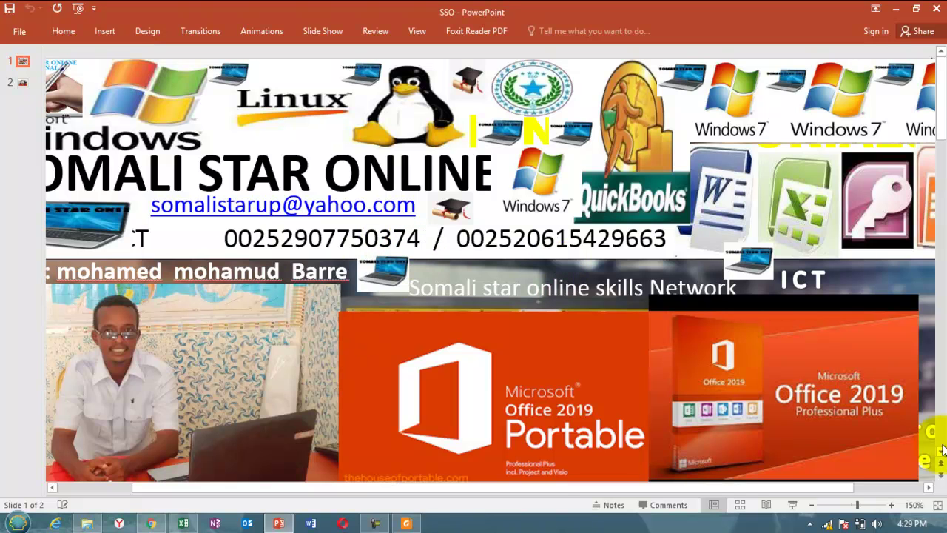
click(405, 523)
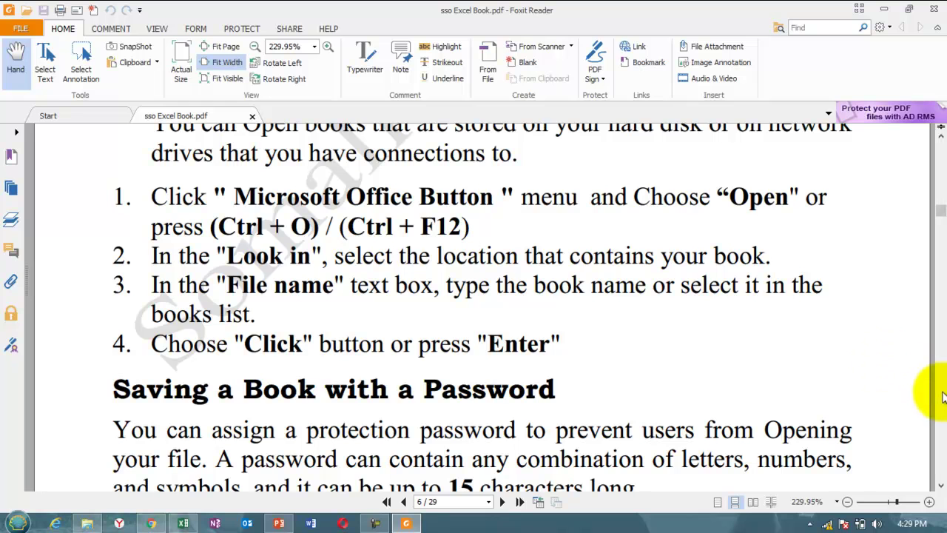
Step: Read through the guide's 'Saving a Book with a Password' section, then minimize Foxit Reader and PowerPoint
scroll(942, 399, down, 5)
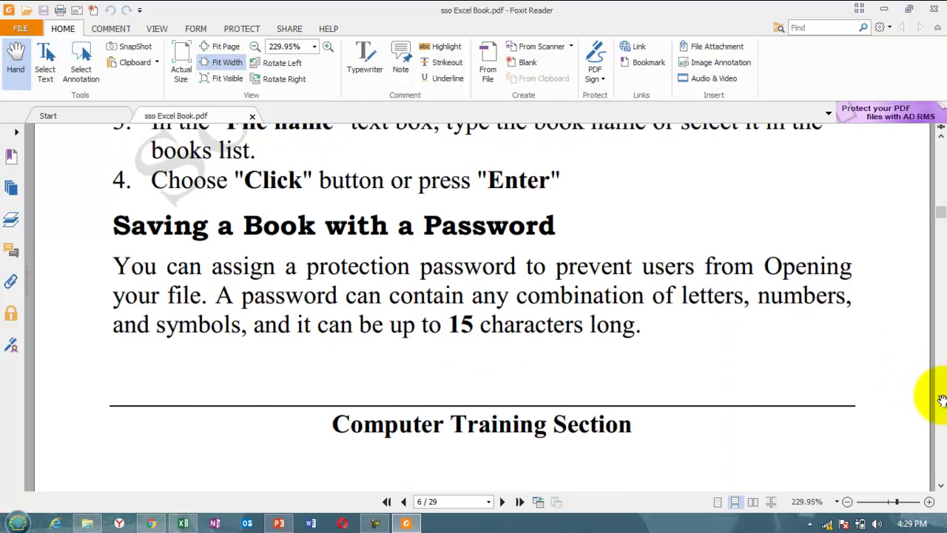
scroll(942, 399, down, 5)
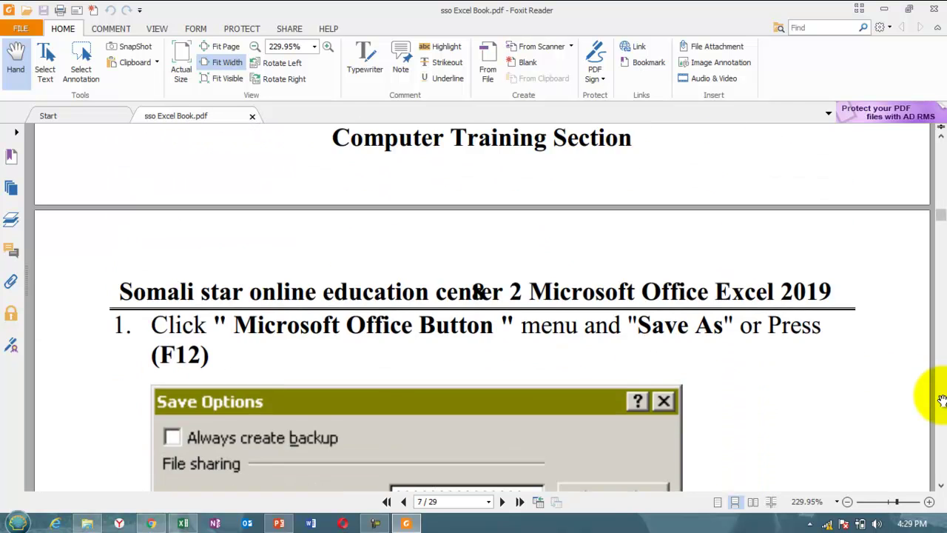
scroll(942, 400, down, 6)
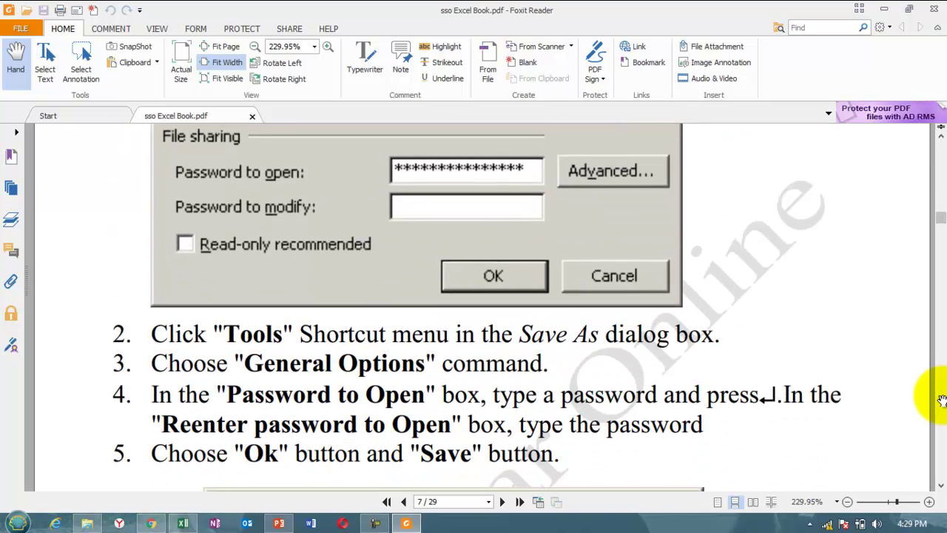
scroll(942, 400, down, 8)
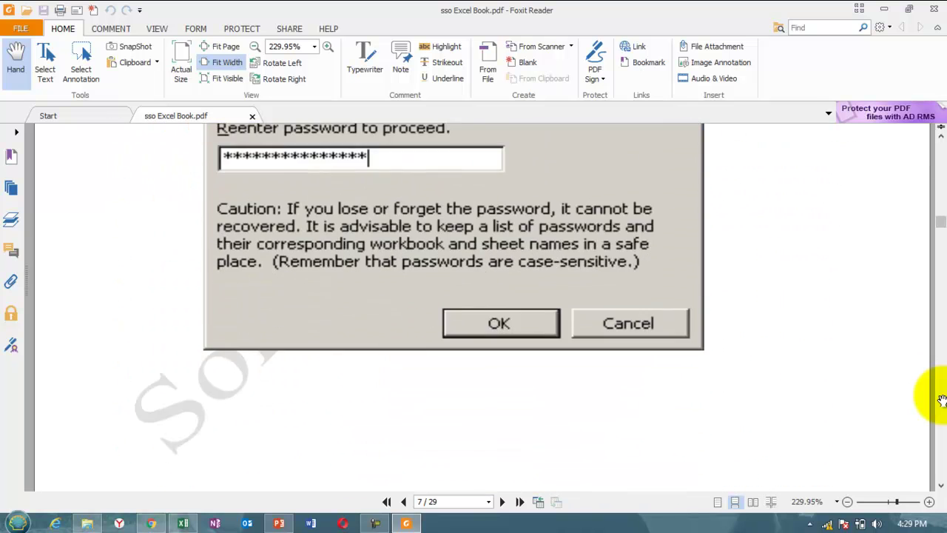
scroll(942, 399, down, 1)
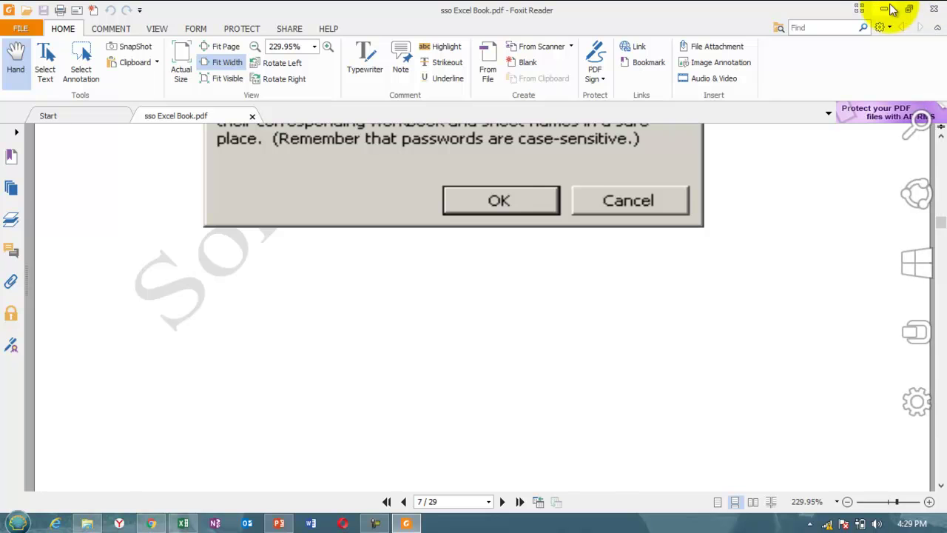
click(883, 8)
click(893, 8)
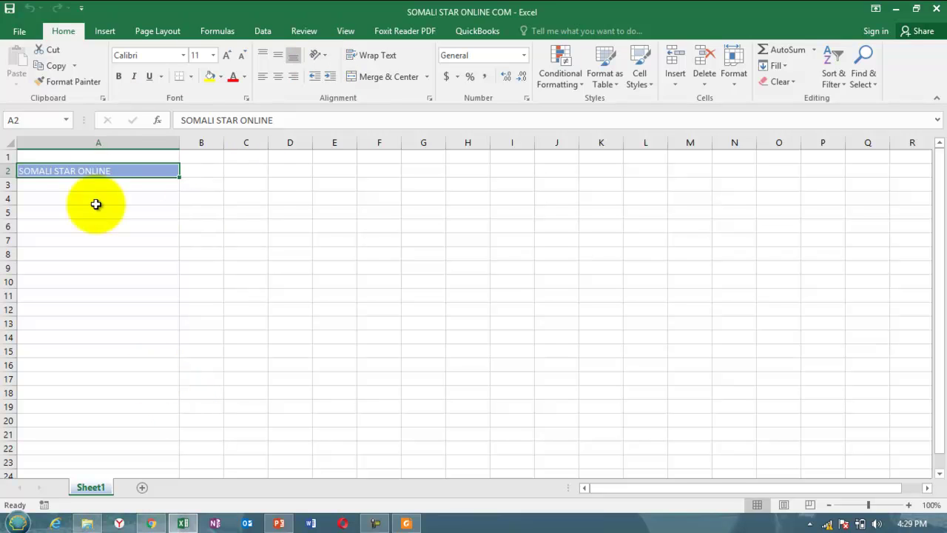
Step: Save As to the Desktop with the Password to open cleared in General Options
click(19, 34)
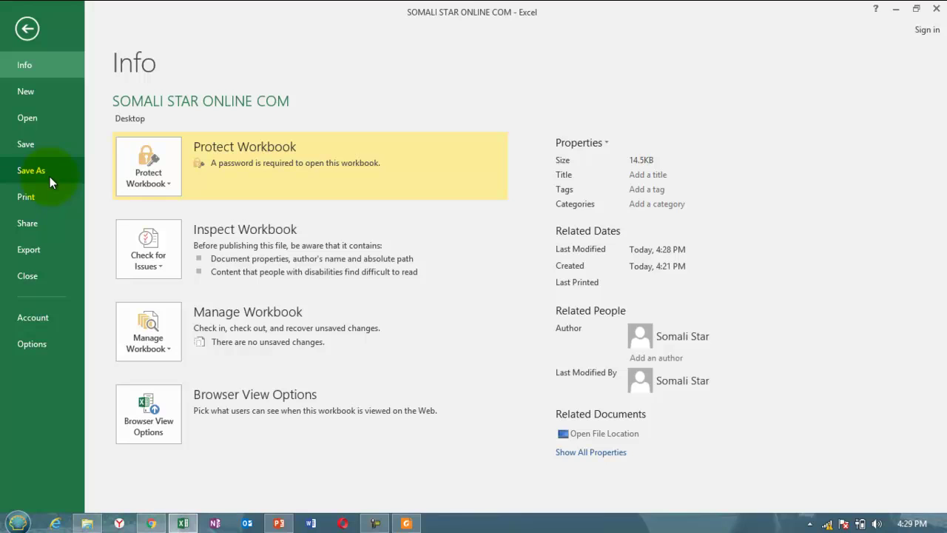
click(50, 176)
click(391, 139)
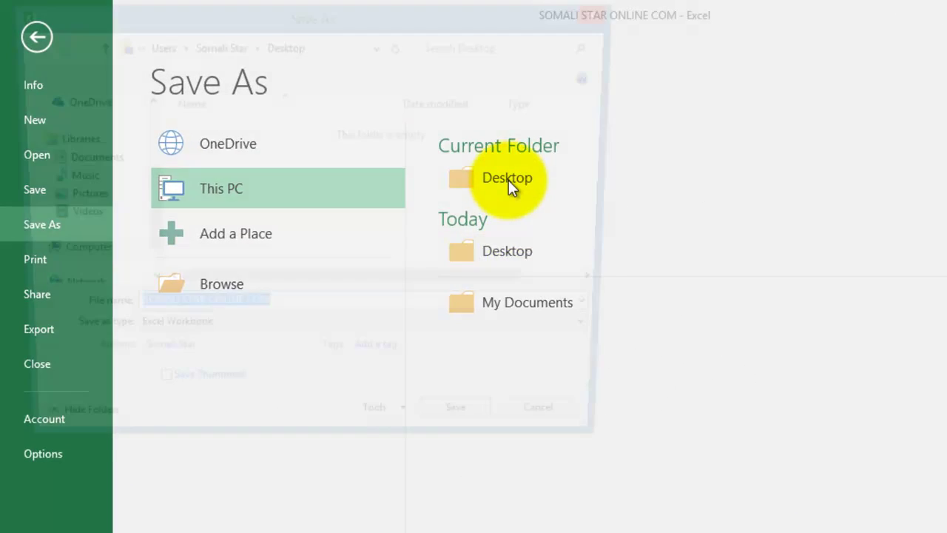
click(425, 444)
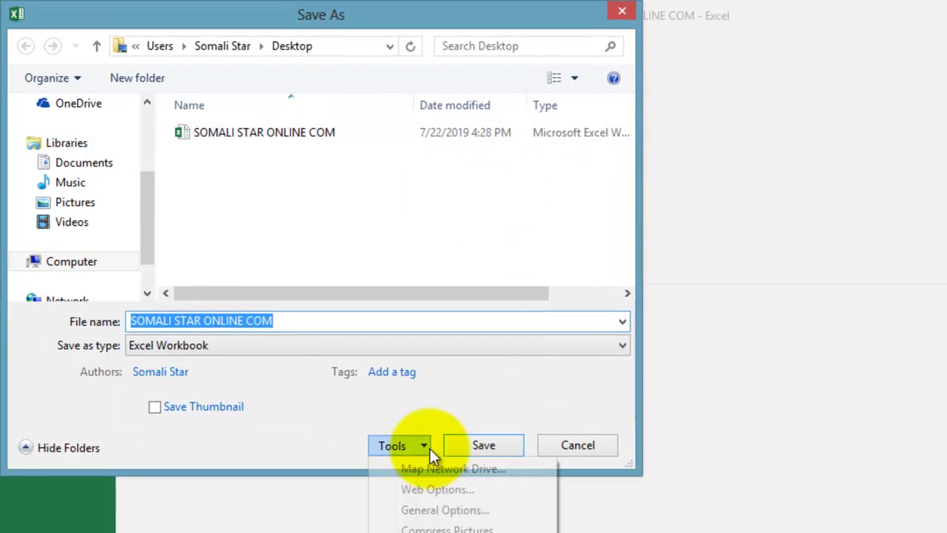
click(437, 510)
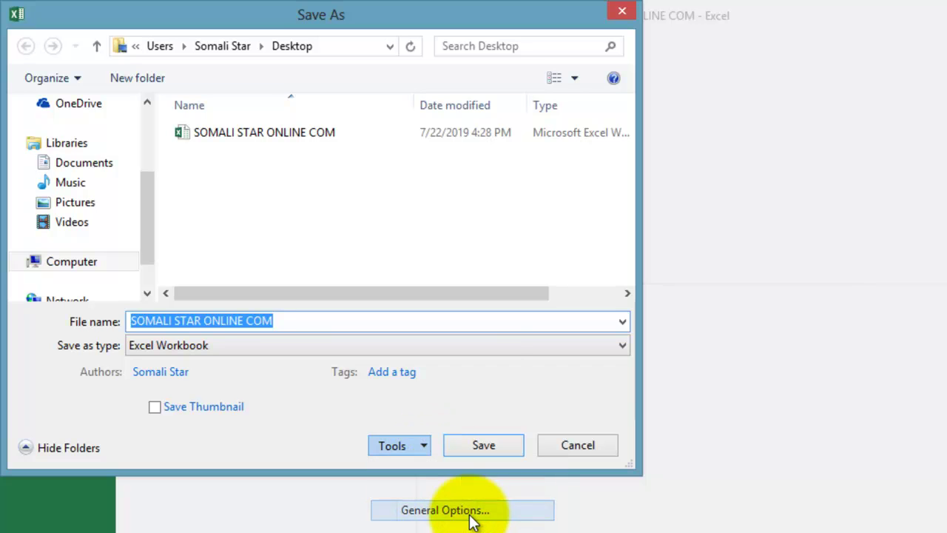
text(12)
key(BackSpace)
key(BackSpace)
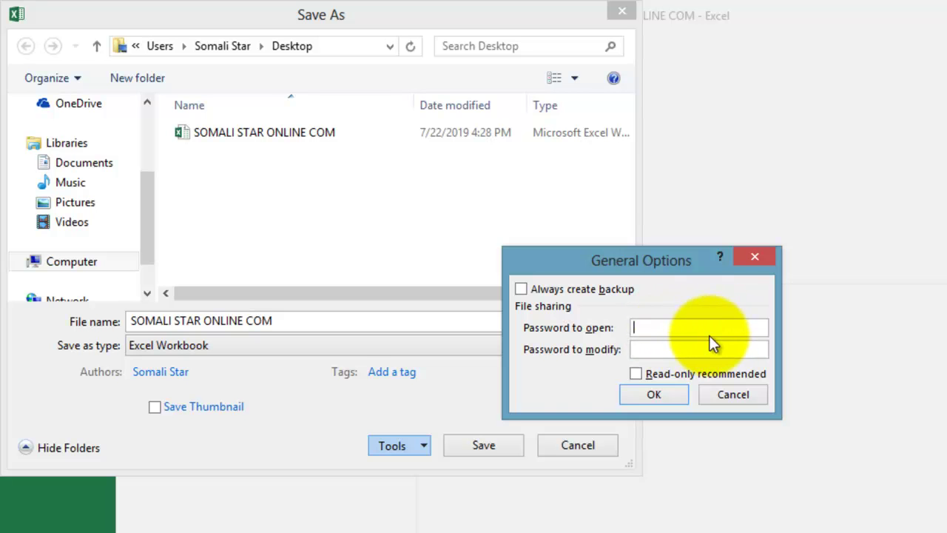
click(655, 395)
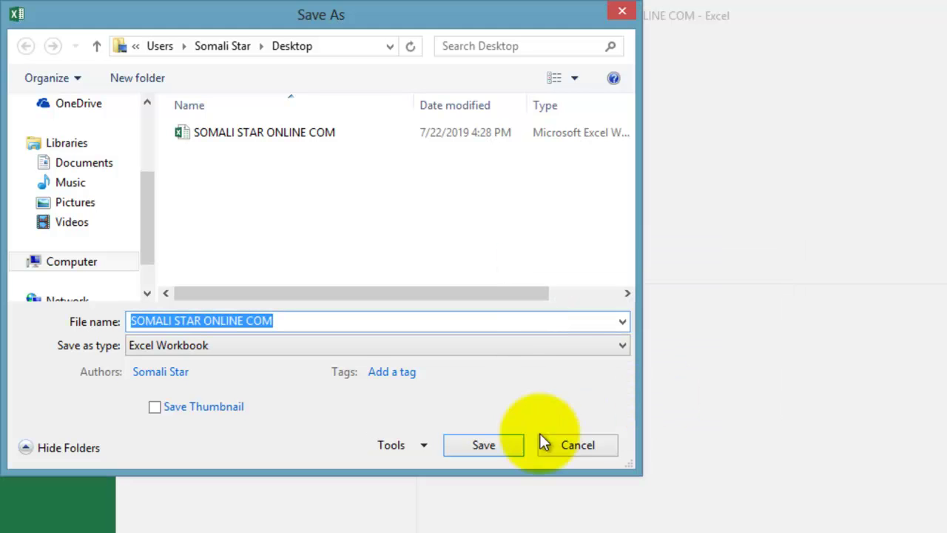
Step: Save over the existing Desktop copy and close Excel
click(499, 444)
click(684, 356)
key(alt+F4)
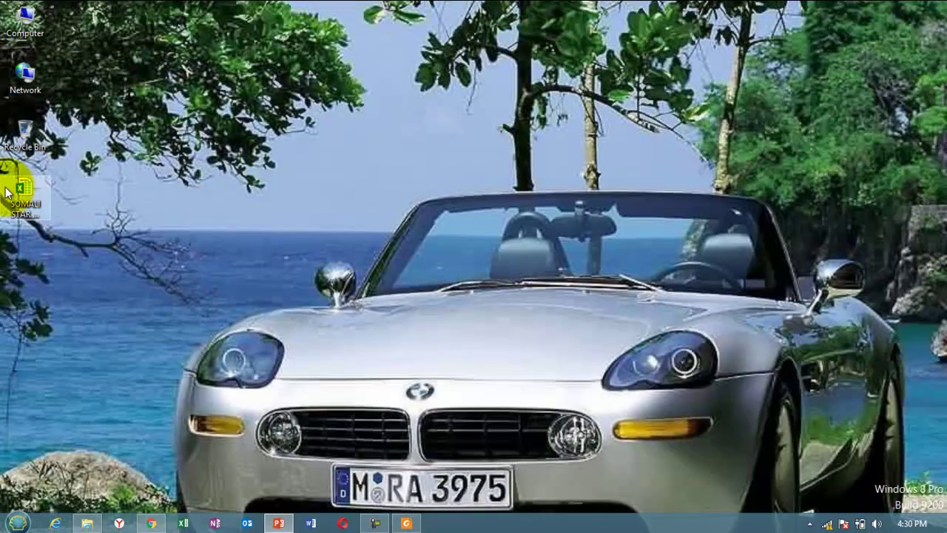
Step: Reopen SOMALI STAR ONLINE COM from the Desktop with no password prompt and dismiss Document Recovery
double_click(9, 191)
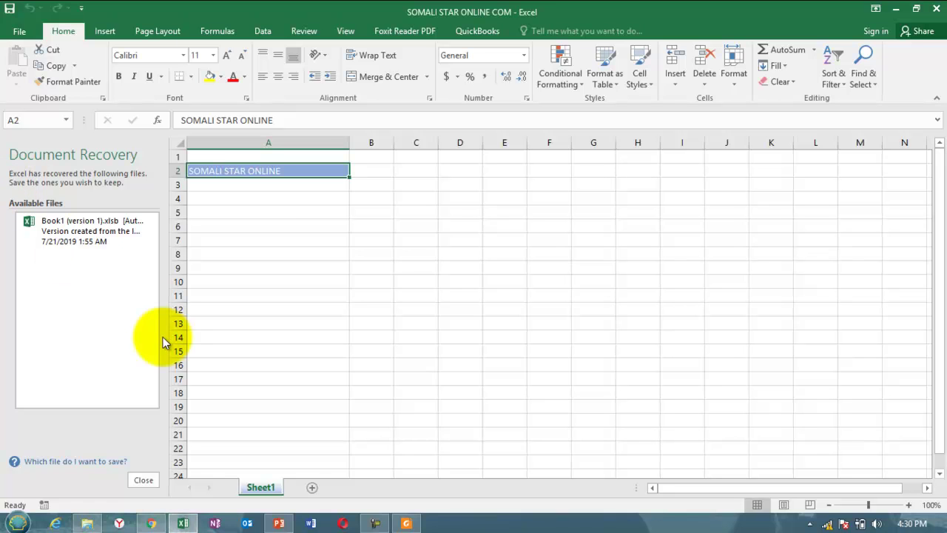
click(143, 479)
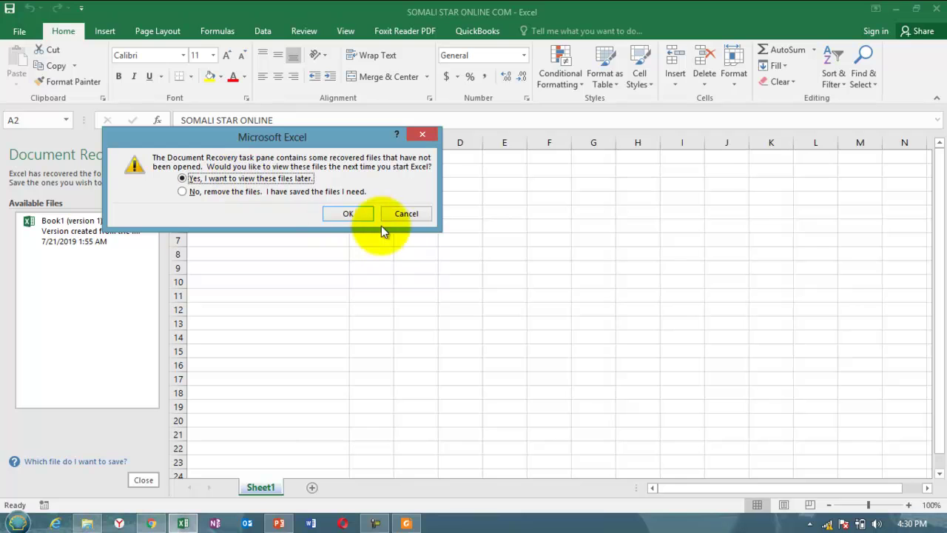
click(347, 213)
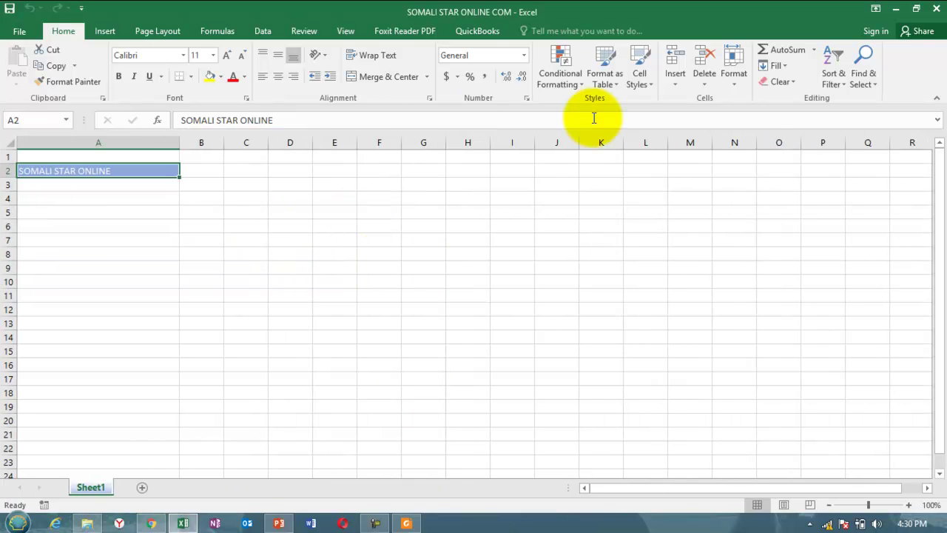
Step: Close Excel to return to the Windows desktop
click(936, 8)
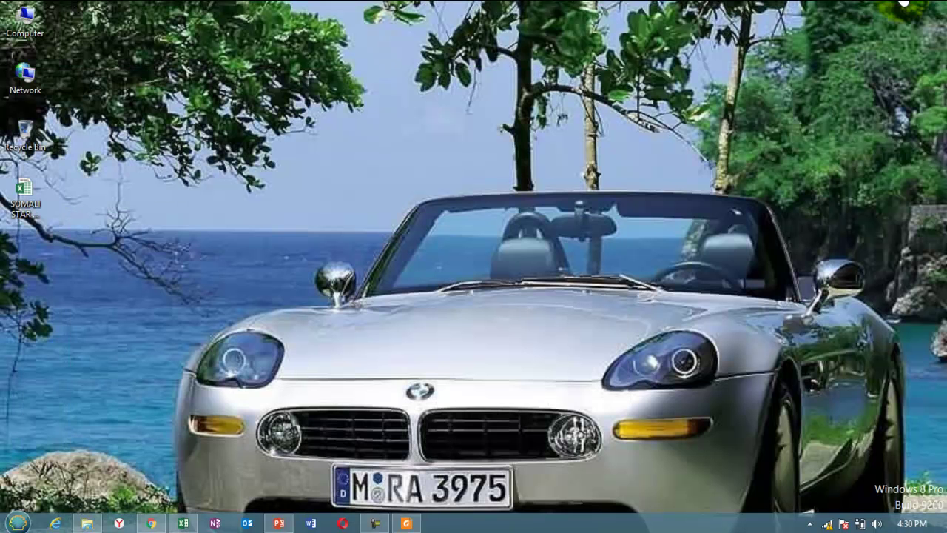
mouse_move(903, 3)
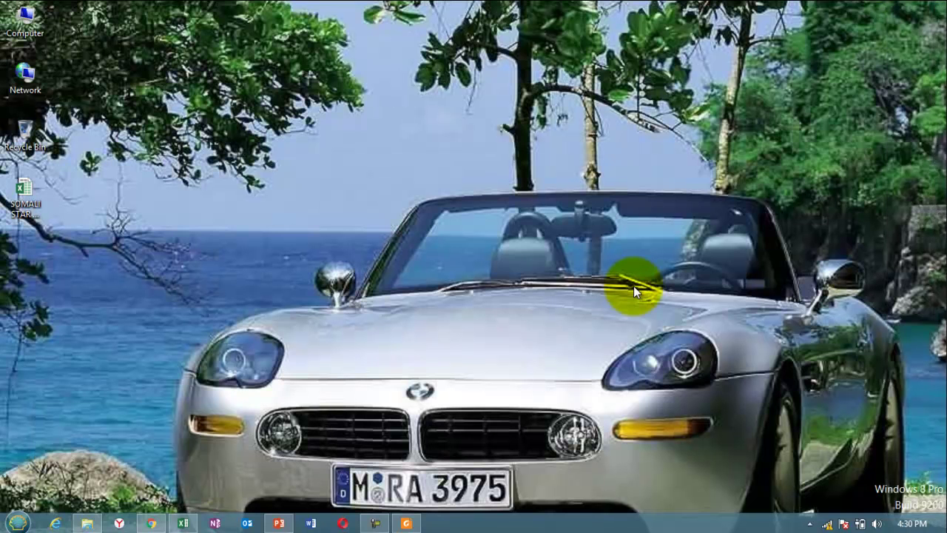
mouse_move(946, 2)
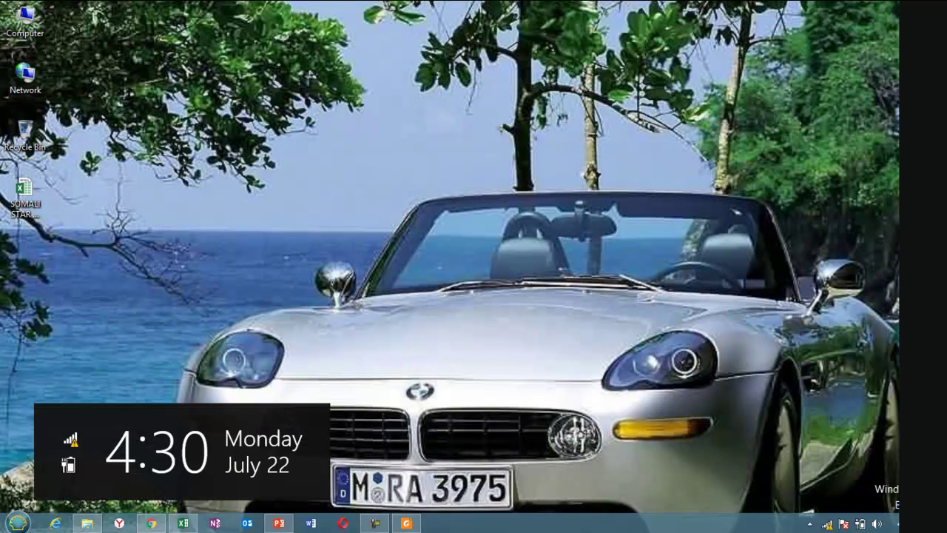